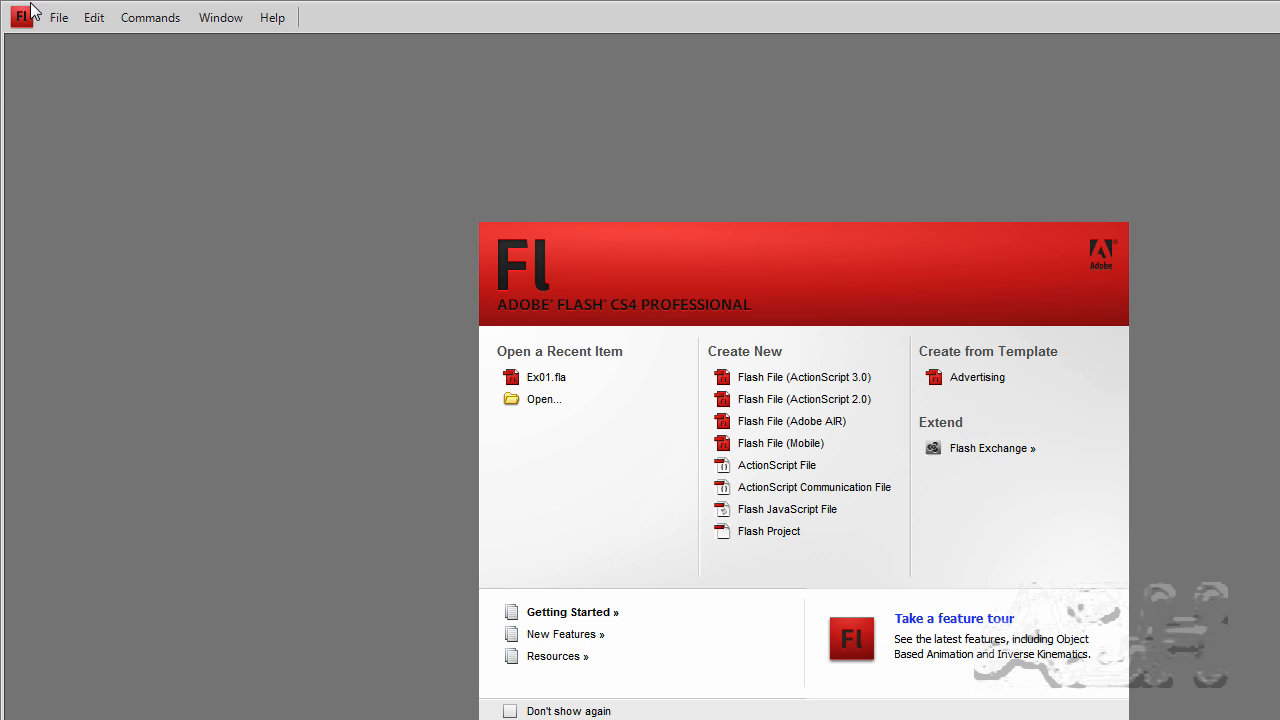
# Create a new Flash File (ActionScript 3.0) document.
pyautogui.click(58, 22)
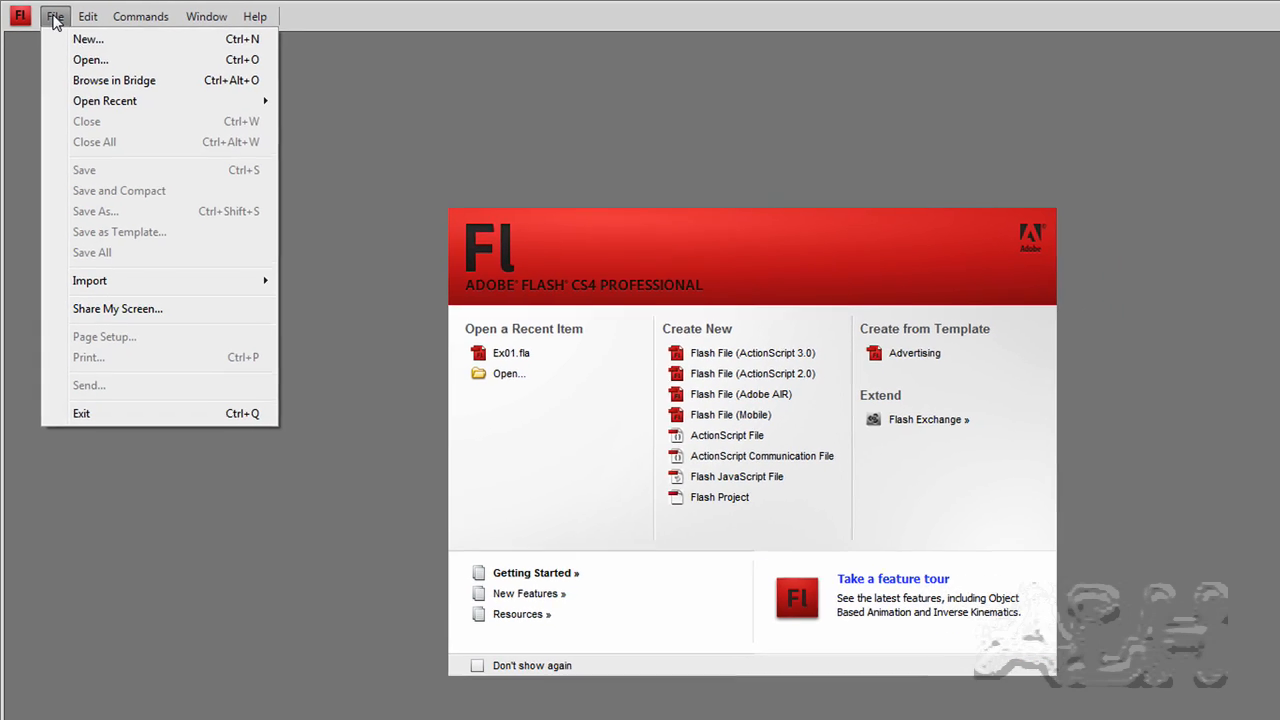
pyautogui.click(96, 42)
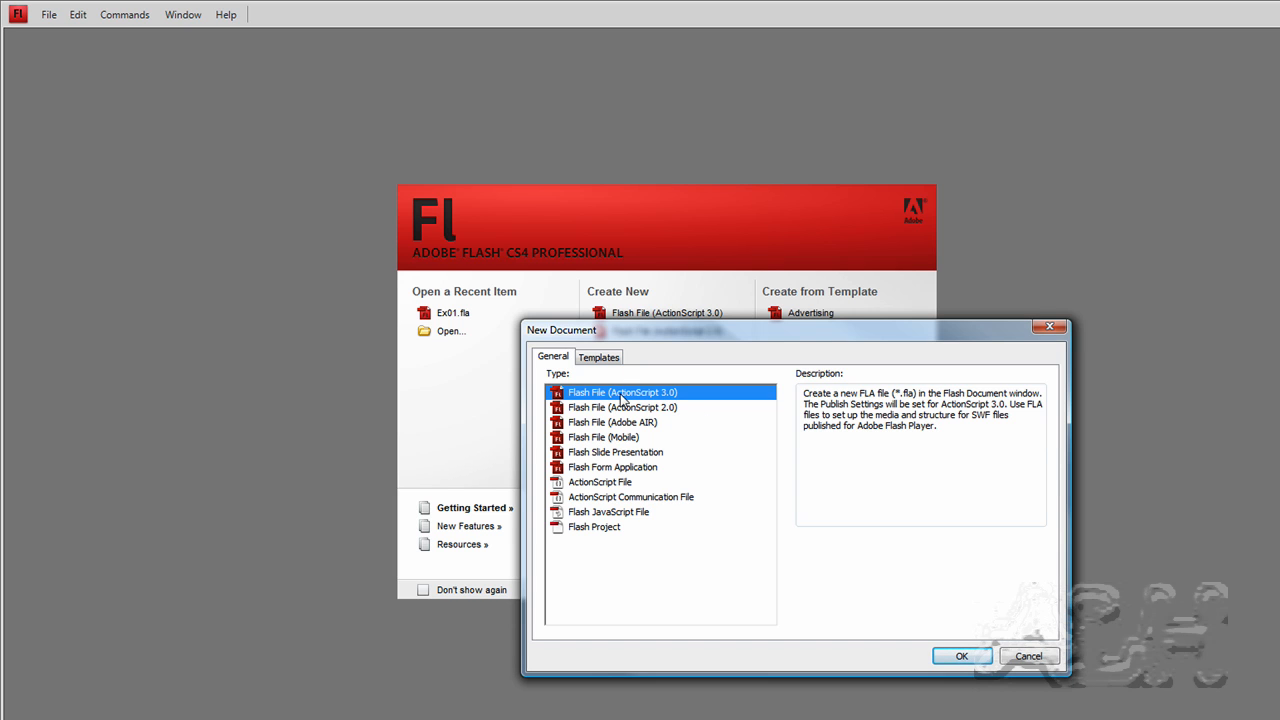
pyautogui.click(957, 656)
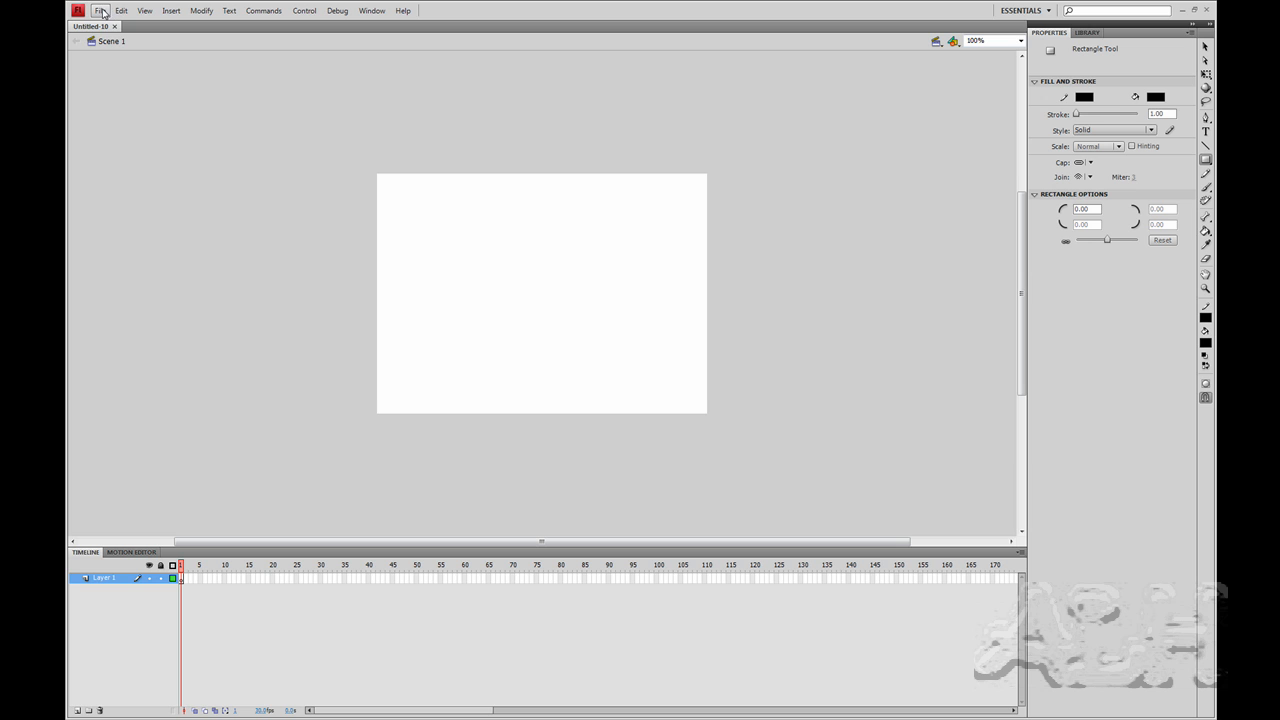
# Save the new document under the name Ex01.
pyautogui.click(101, 11)
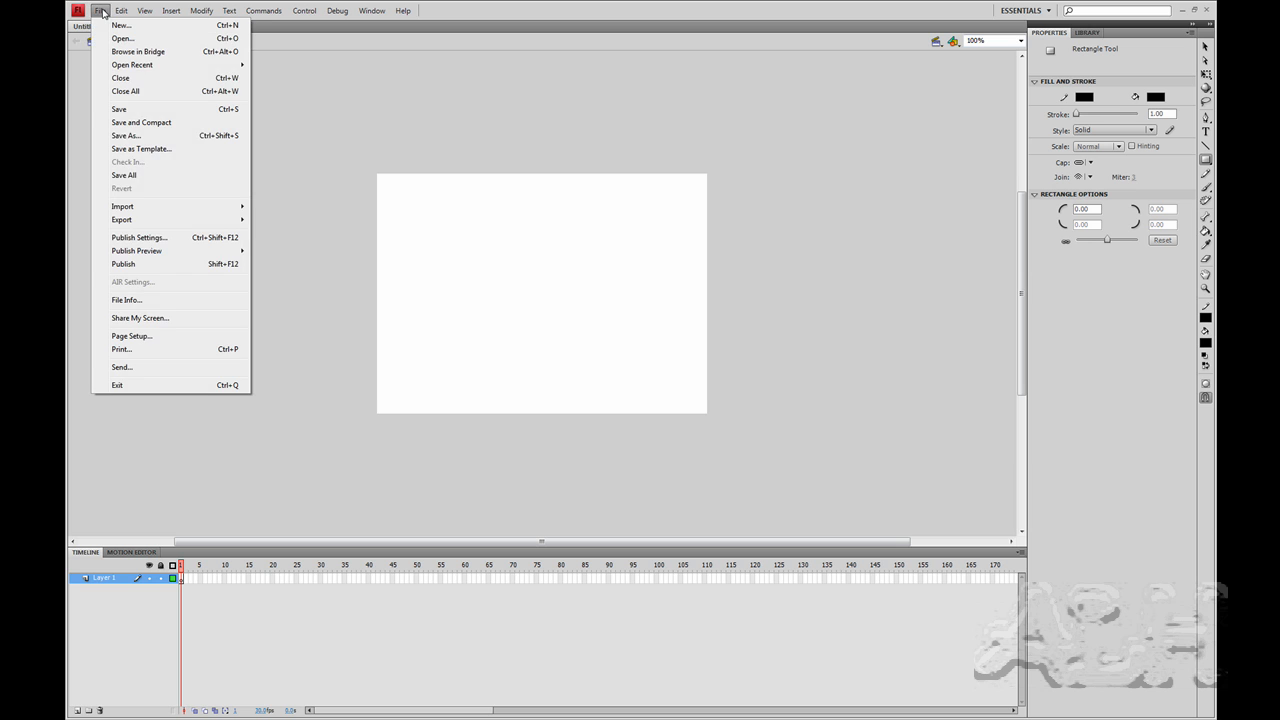
pyautogui.click(148, 118)
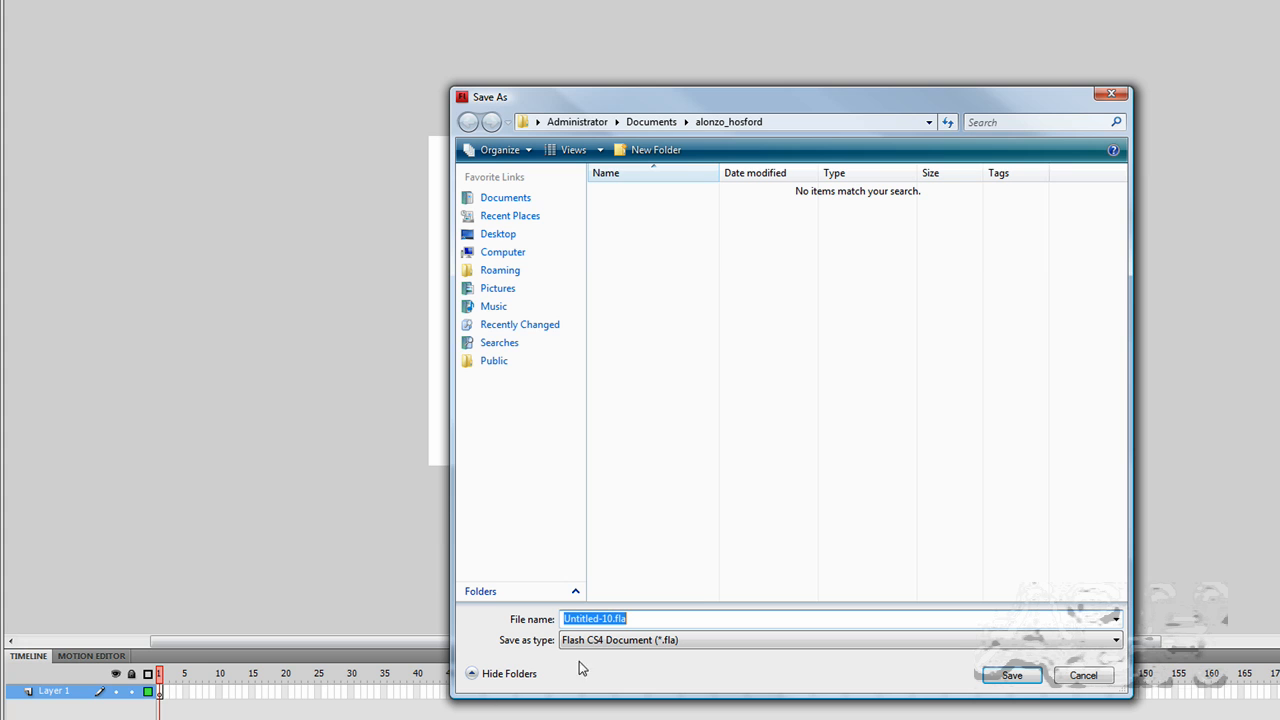
pyautogui.write('Ex')
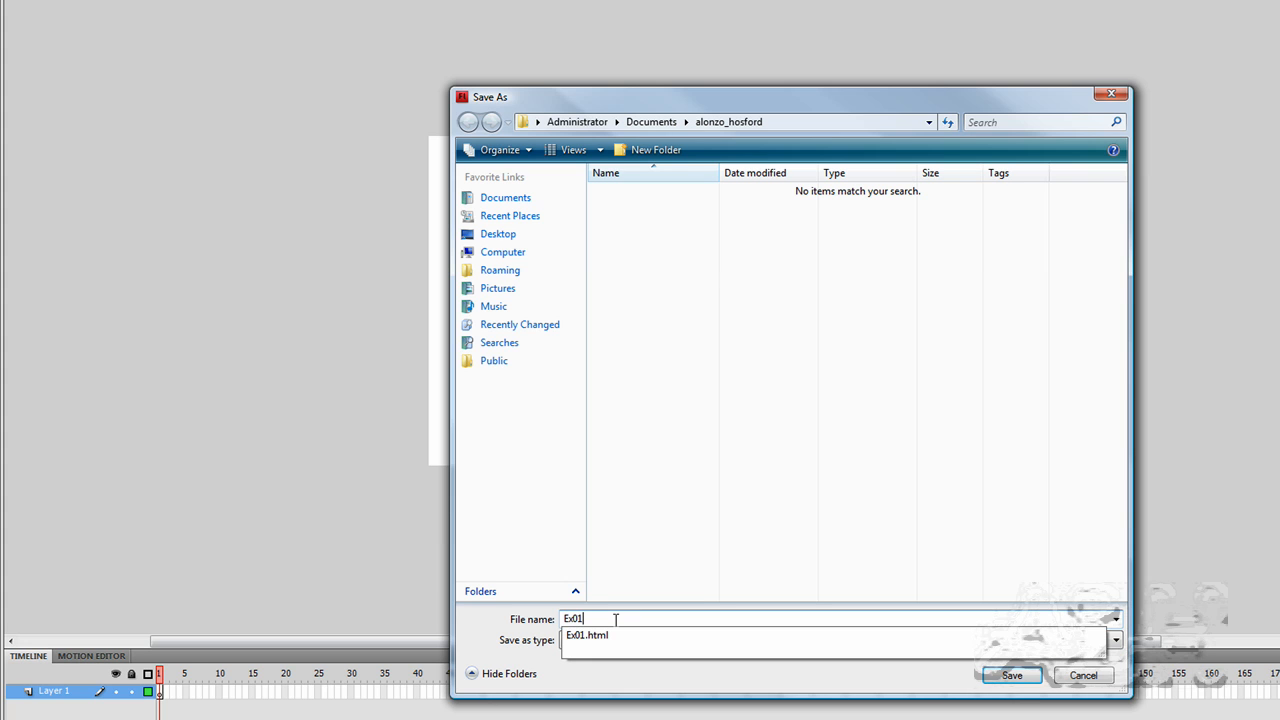
pyautogui.write('01')
pyautogui.press('Return')
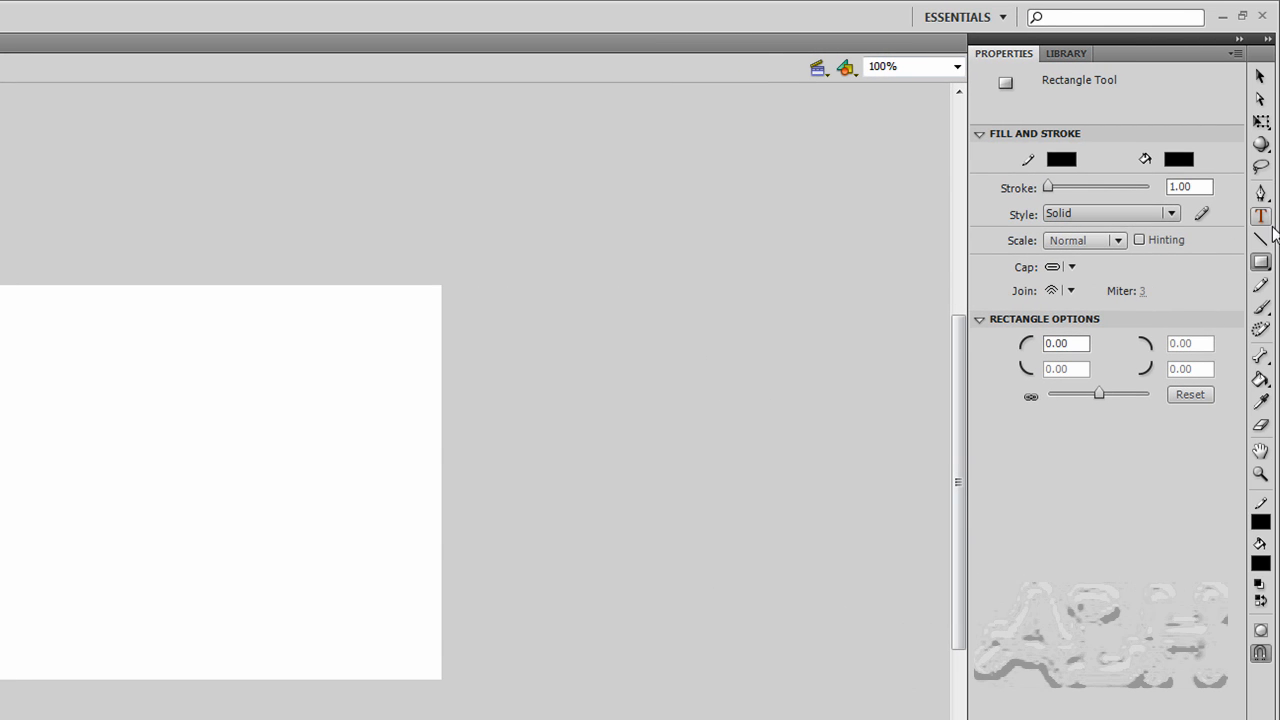
# With the Text tool, add the static text "Hello World!" near the top of the stage.
pyautogui.click(1262, 216)
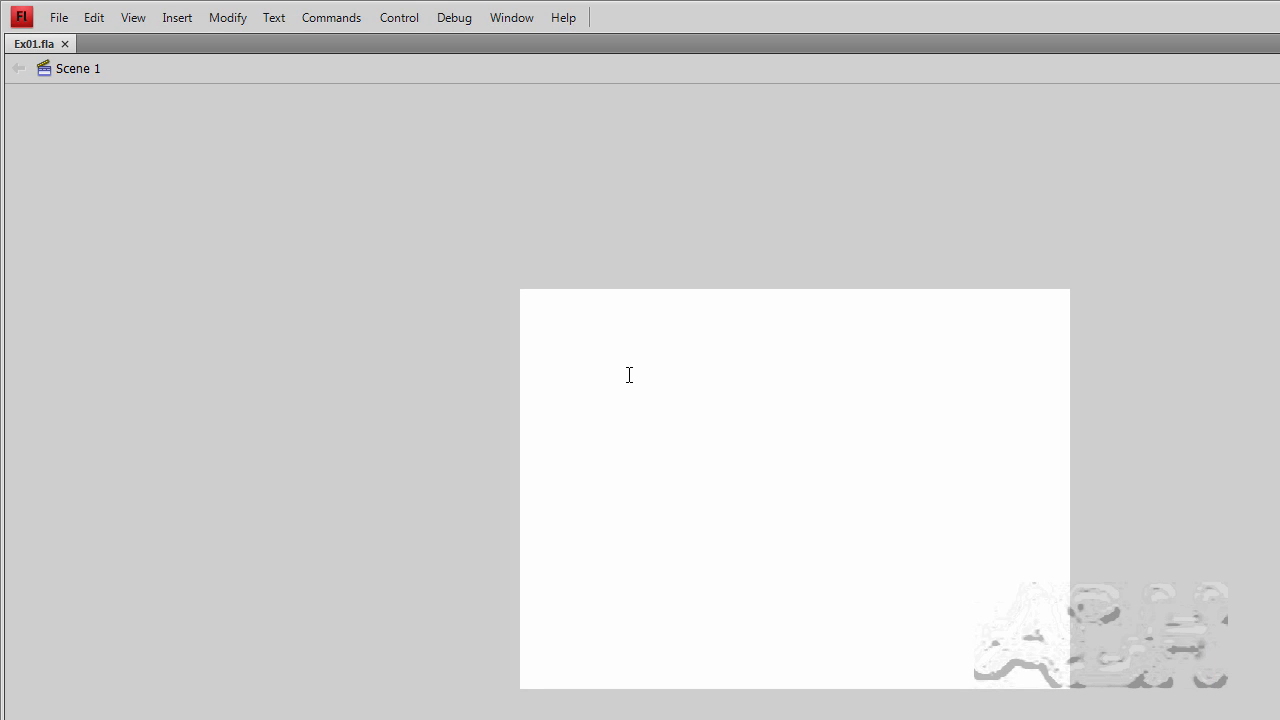
pyautogui.click(629, 374)
pyautogui.write('Hell')
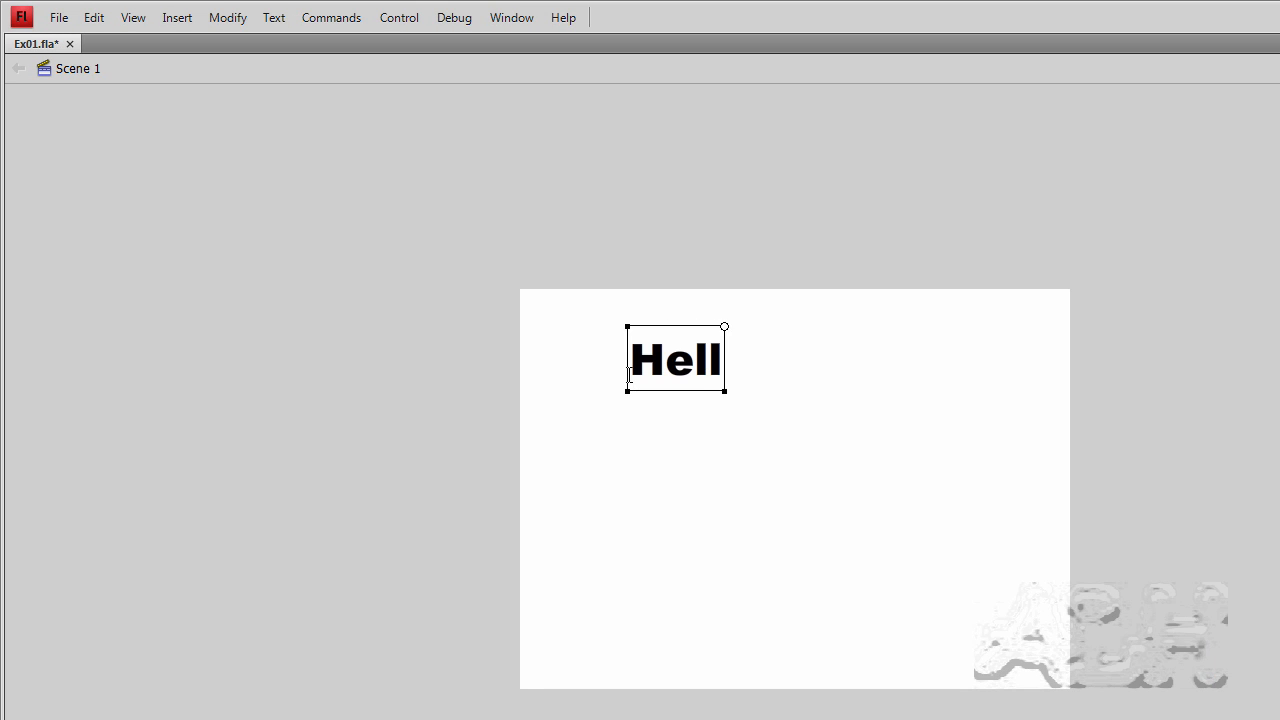
pyautogui.write('o World')
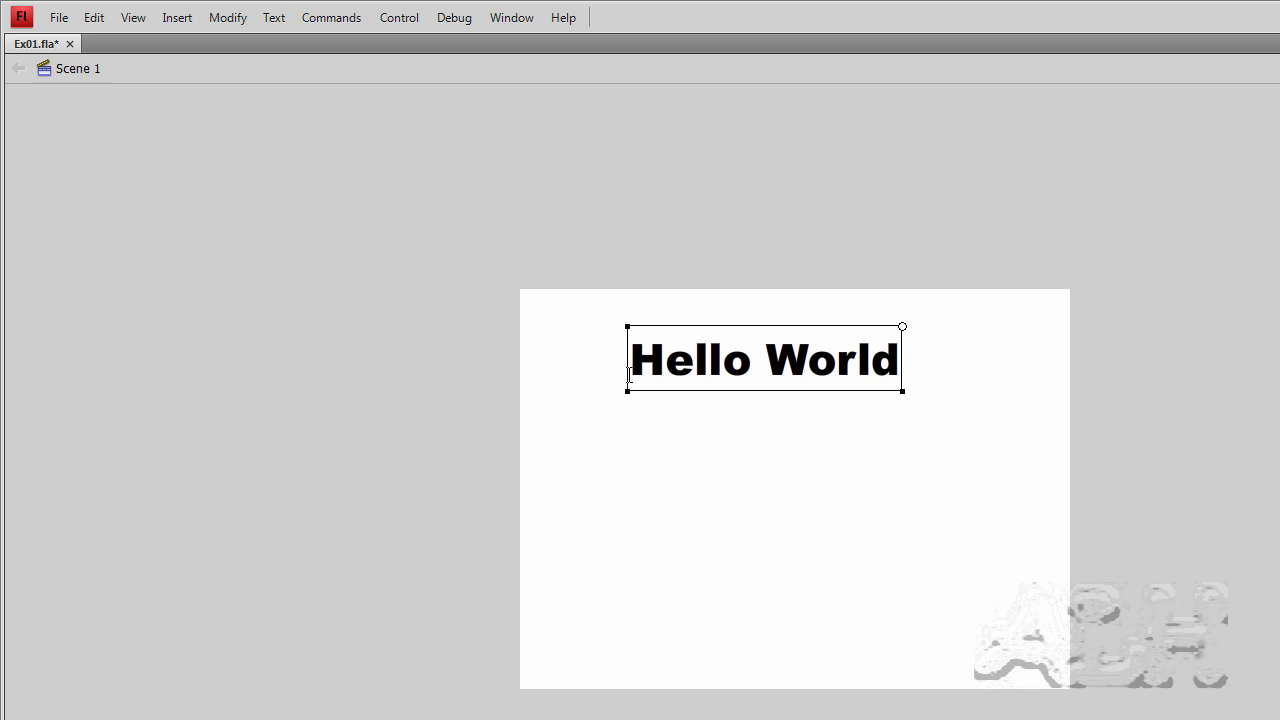
pyautogui.write('!')
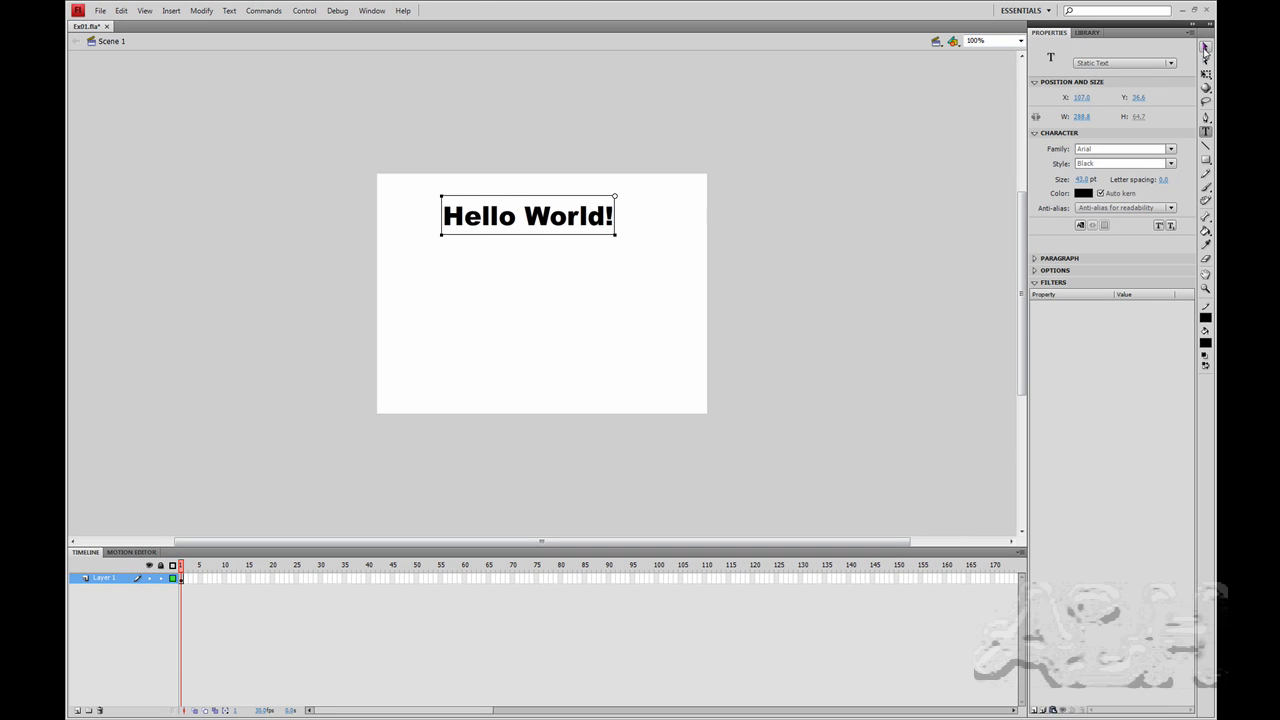
# Move the text block slightly down on the stage with the Selection tool.
pyautogui.click(1205, 48)
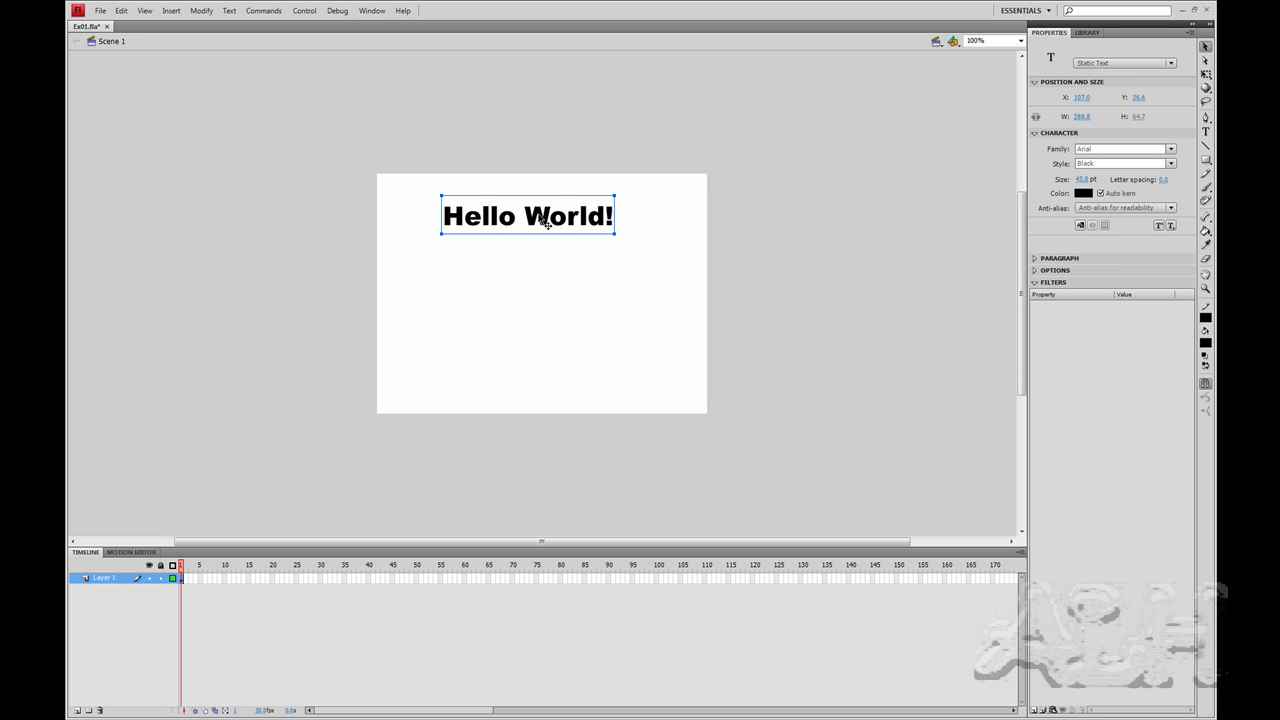
pyautogui.moveTo(551, 222); pyautogui.dragTo(552, 246)
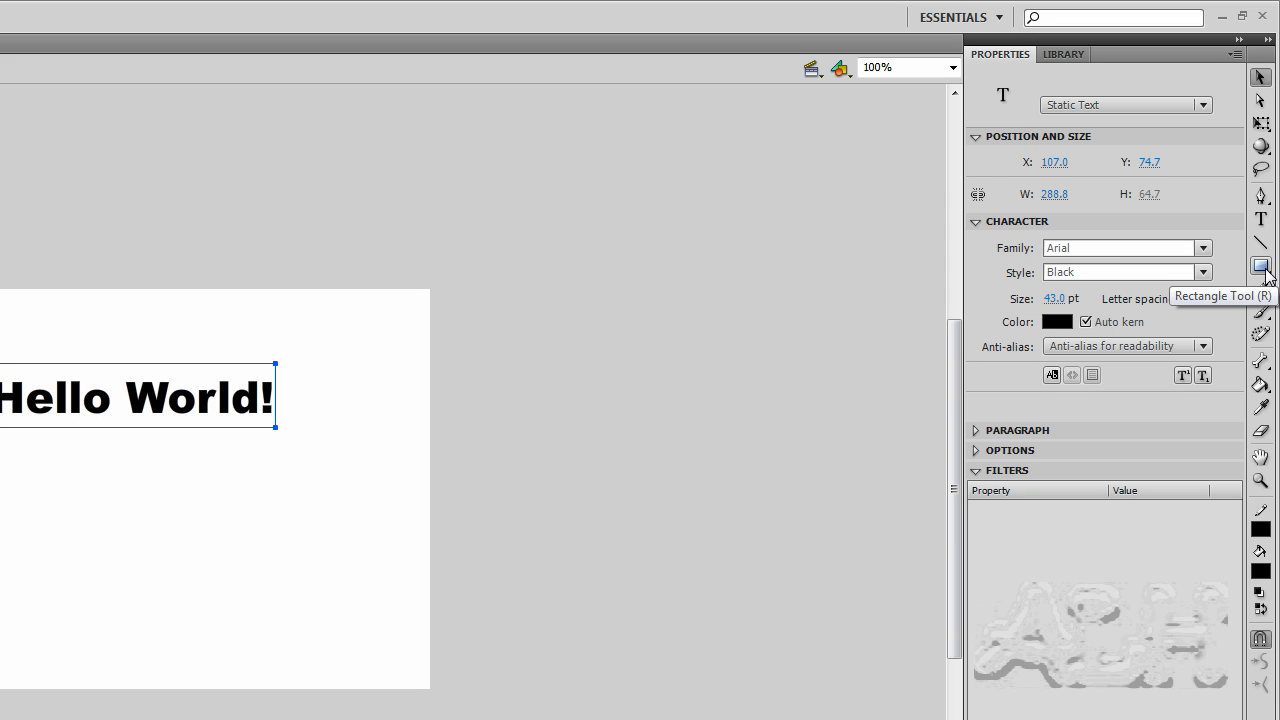
# Switch to the Oval tool and set its fill color to red #FF0000.
pyautogui.click(1267, 274)
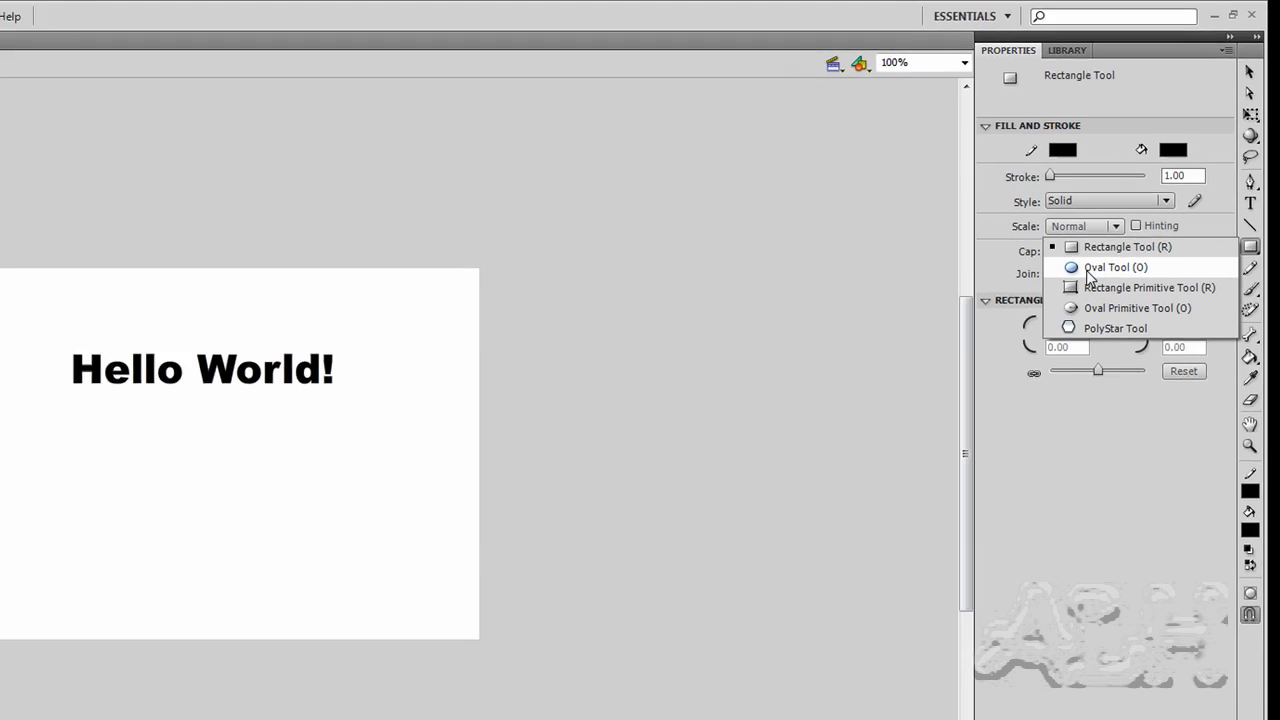
pyautogui.click(1112, 288)
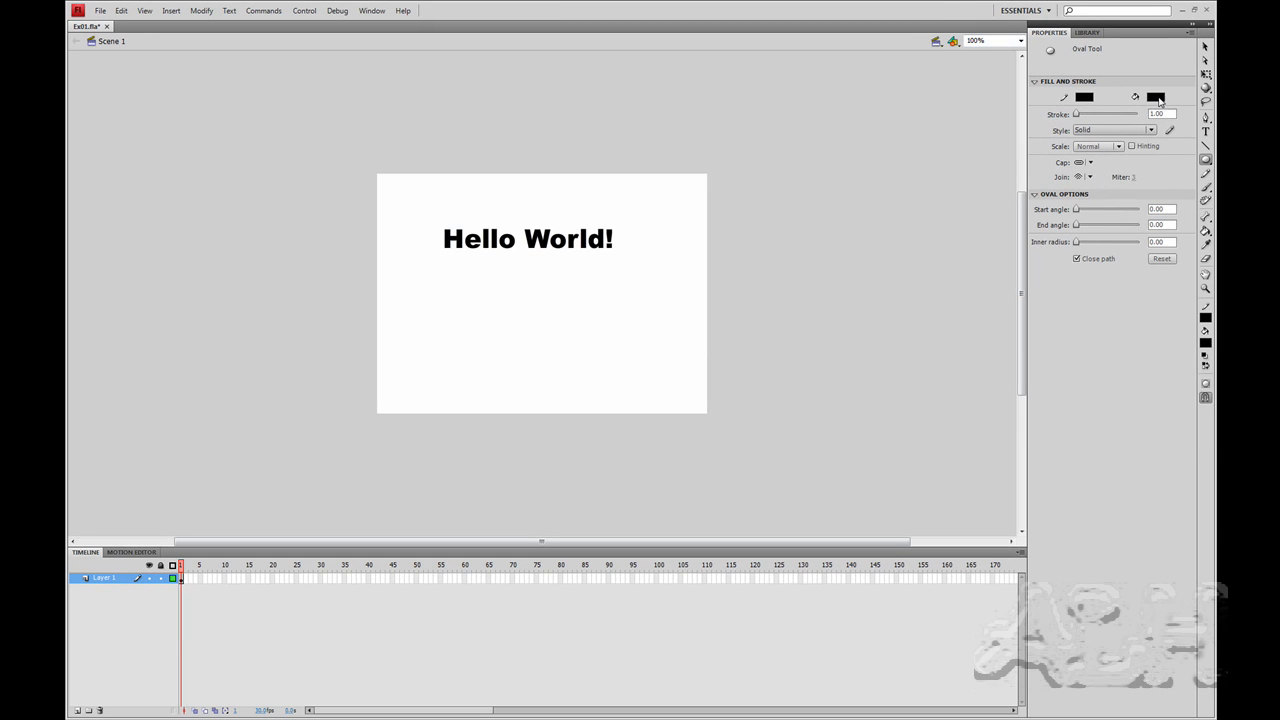
pyautogui.click(1157, 98)
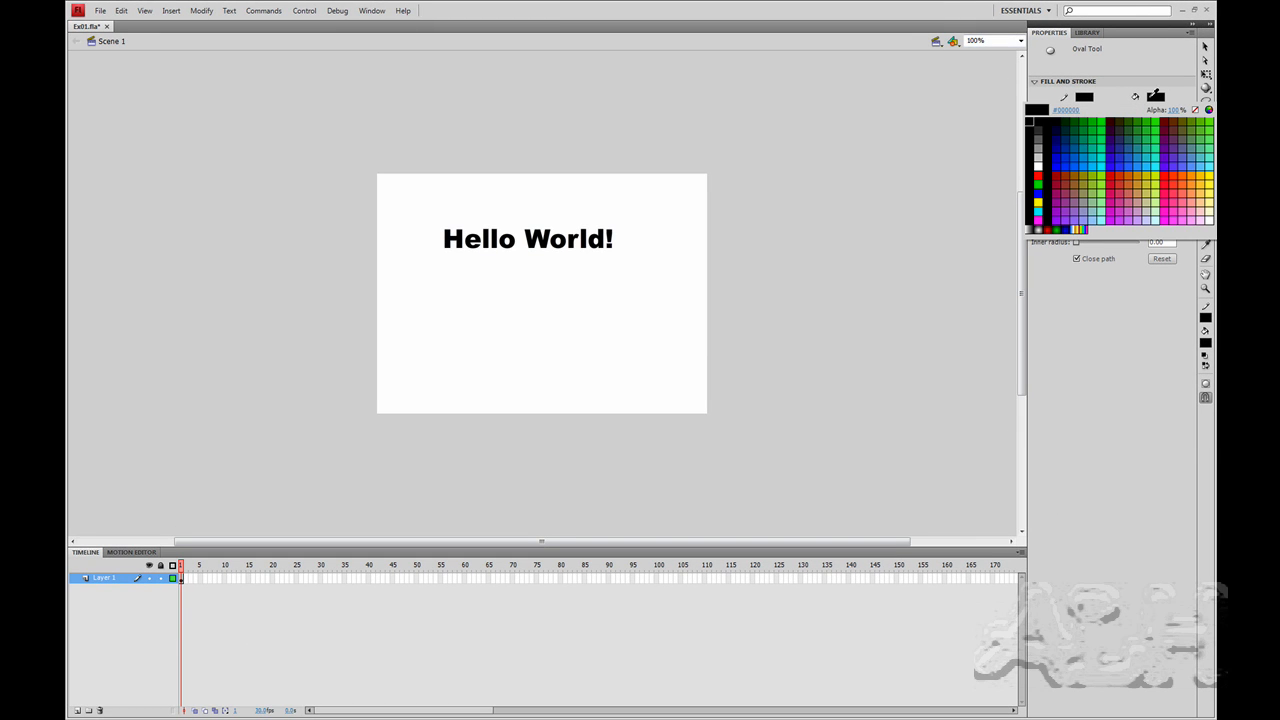
pyautogui.click(1038, 175)
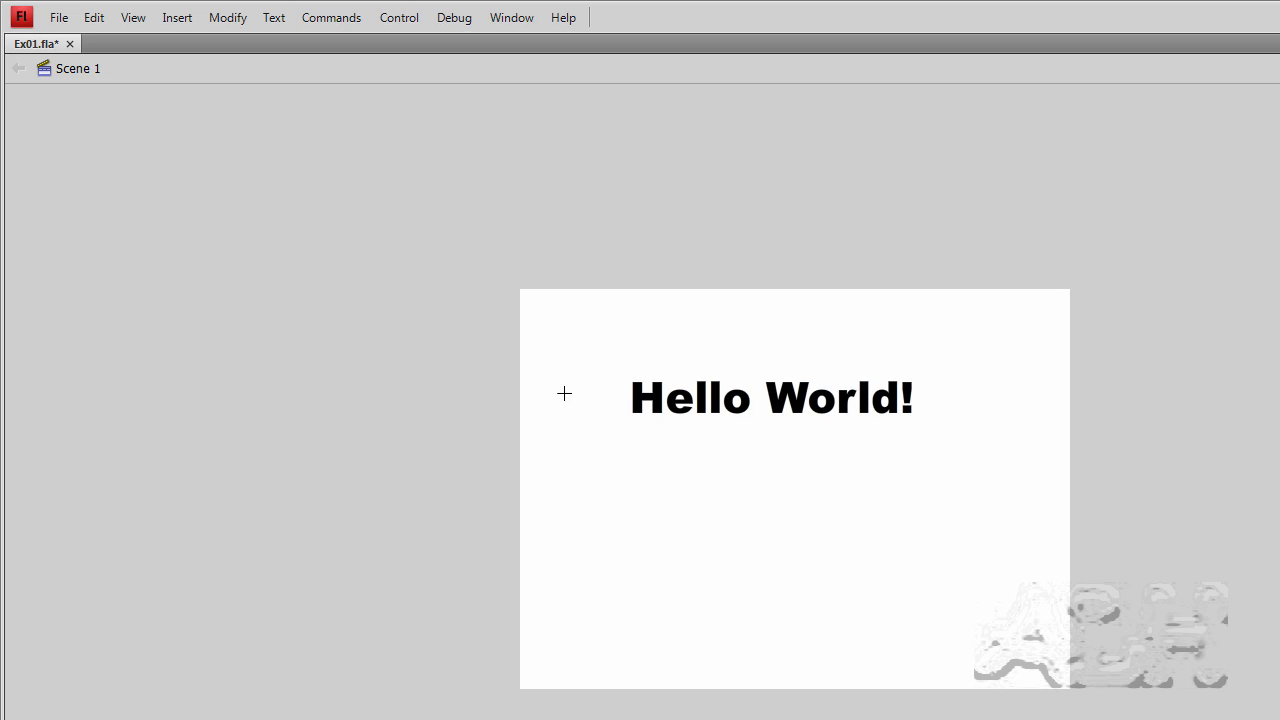
# Draw two small red circles, one to the left and one to the right of the text.
pyautogui.moveTo(399, 232); pyautogui.dragTo(419, 248)
pyautogui.moveTo(587, 413); pyautogui.dragTo(596, 420)
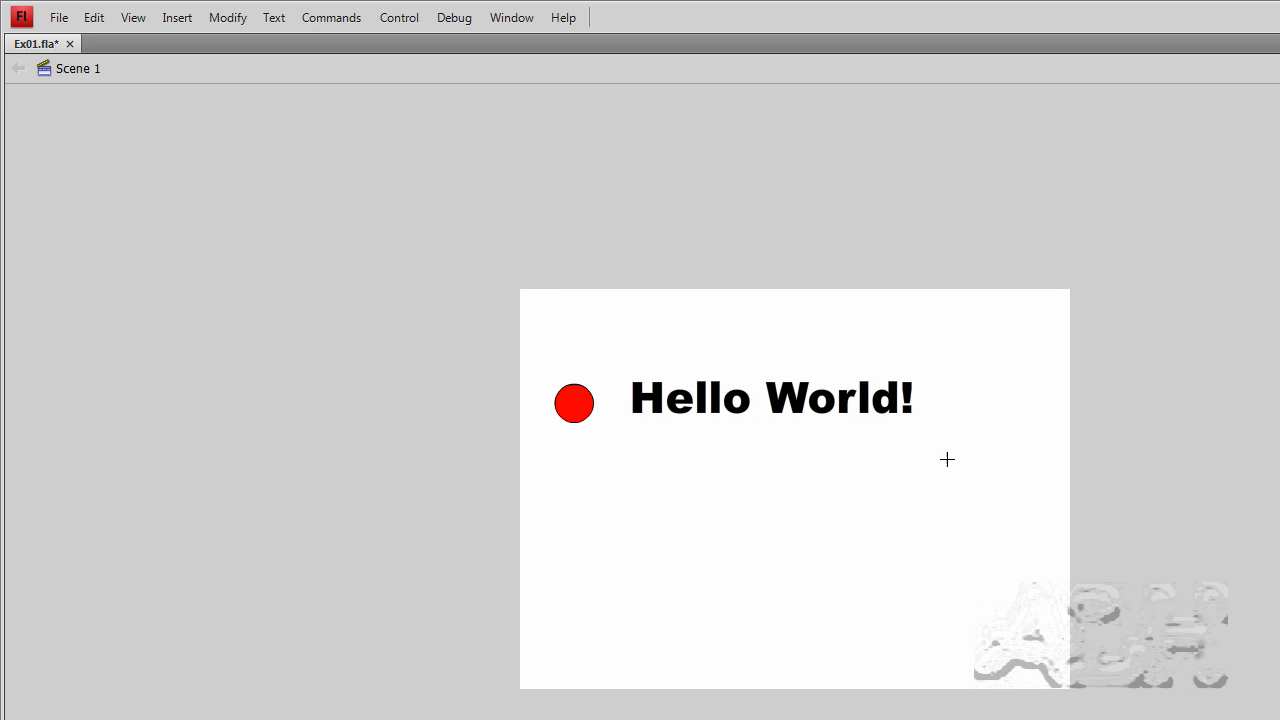
pyautogui.moveTo(950, 397); pyautogui.dragTo(993, 440)
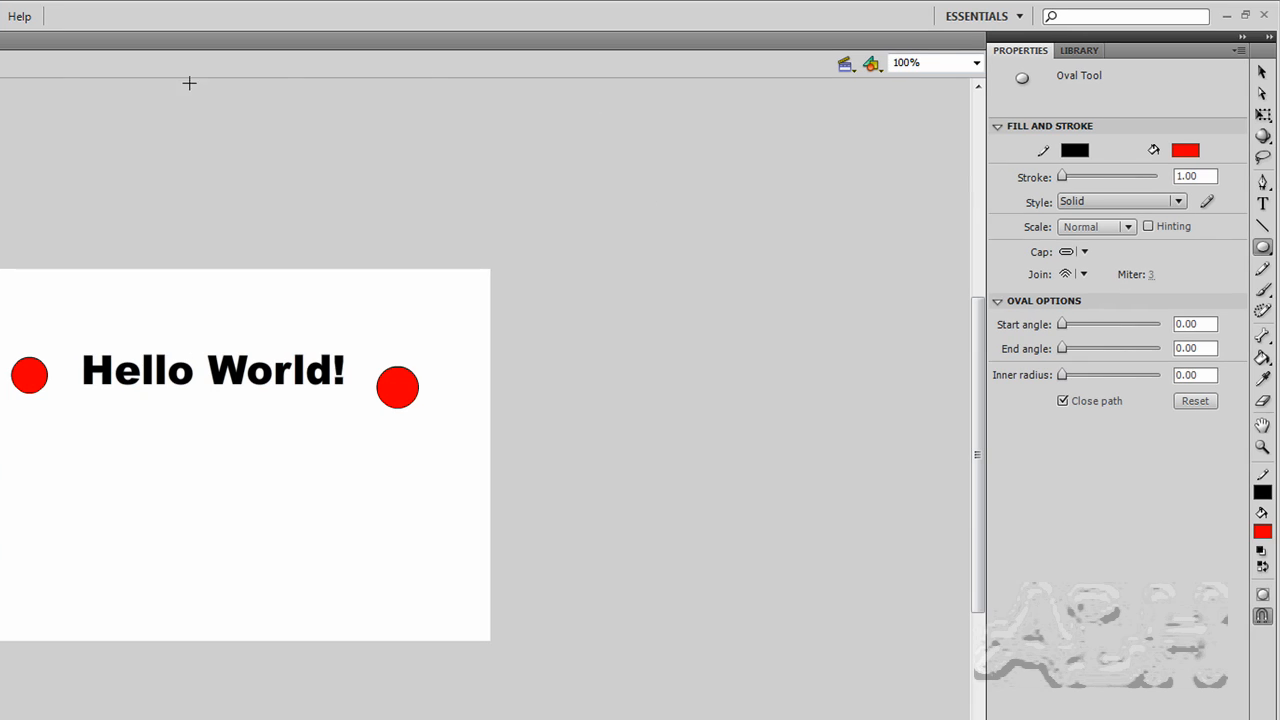
# Select the left circle with the Selection tool and nudge it slightly to line it up with the text.
pyautogui.click(1260, 74)
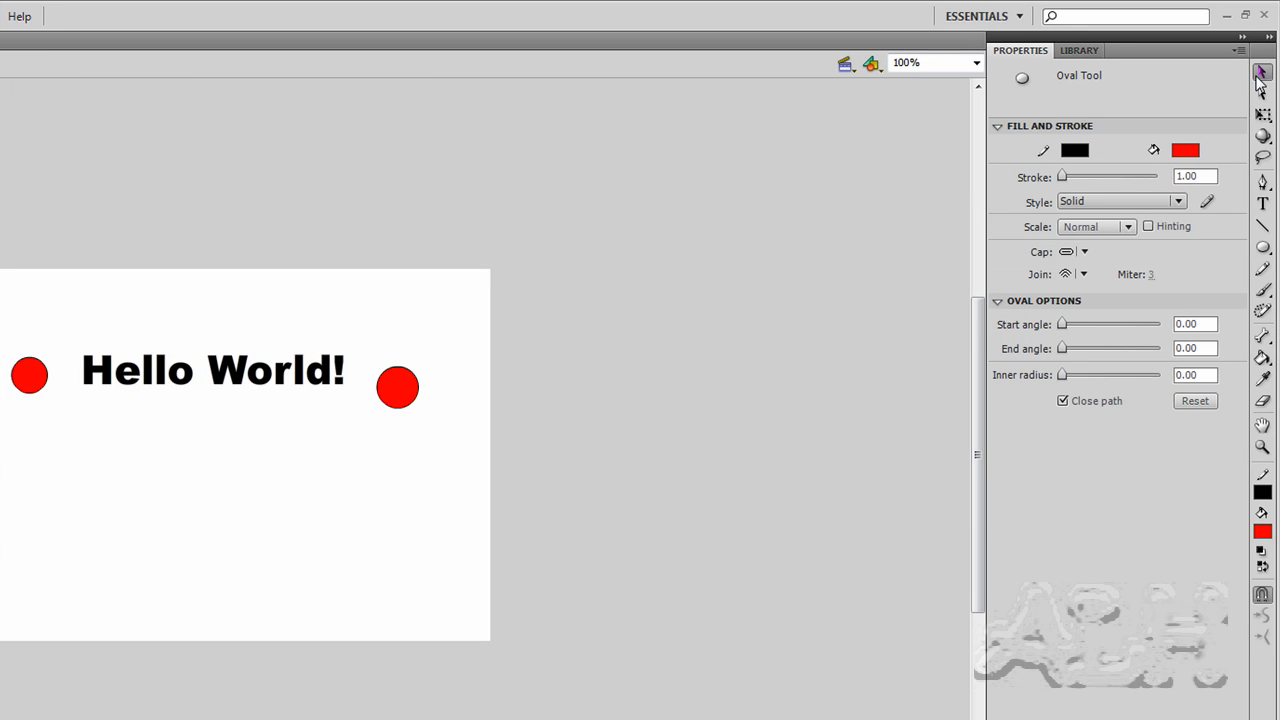
pyautogui.click(409, 396)
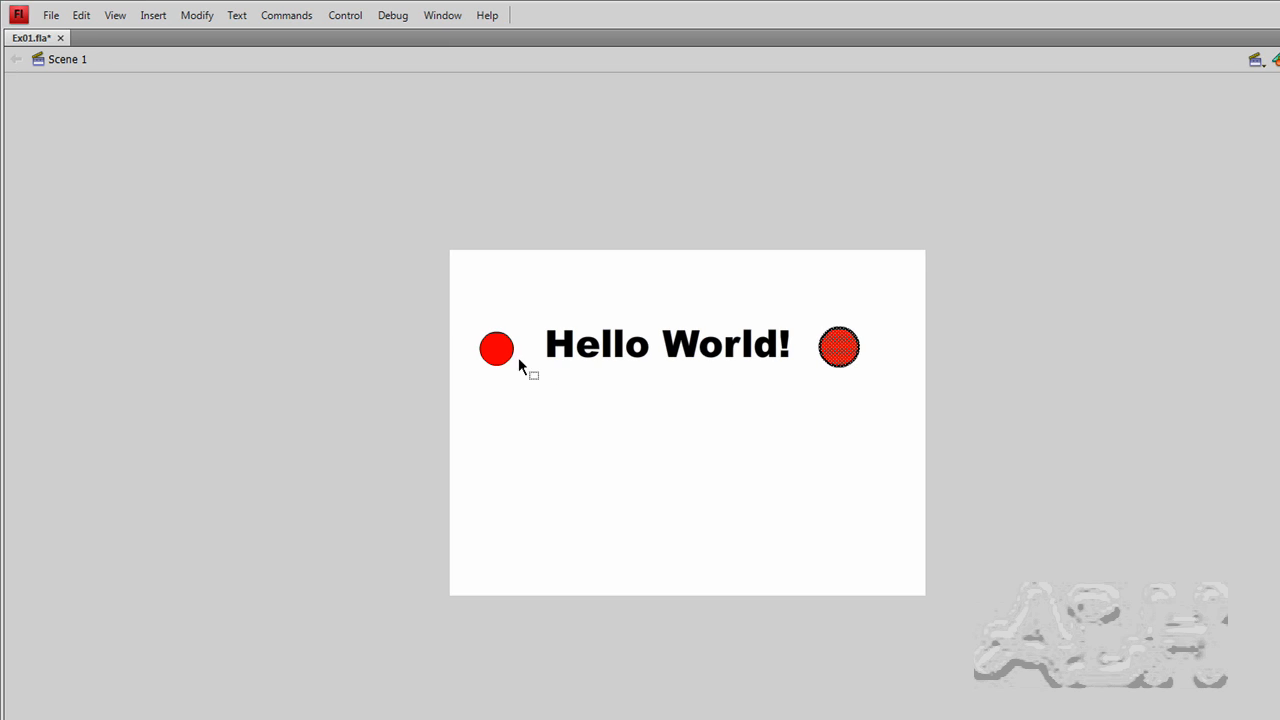
pyautogui.click(491, 357)
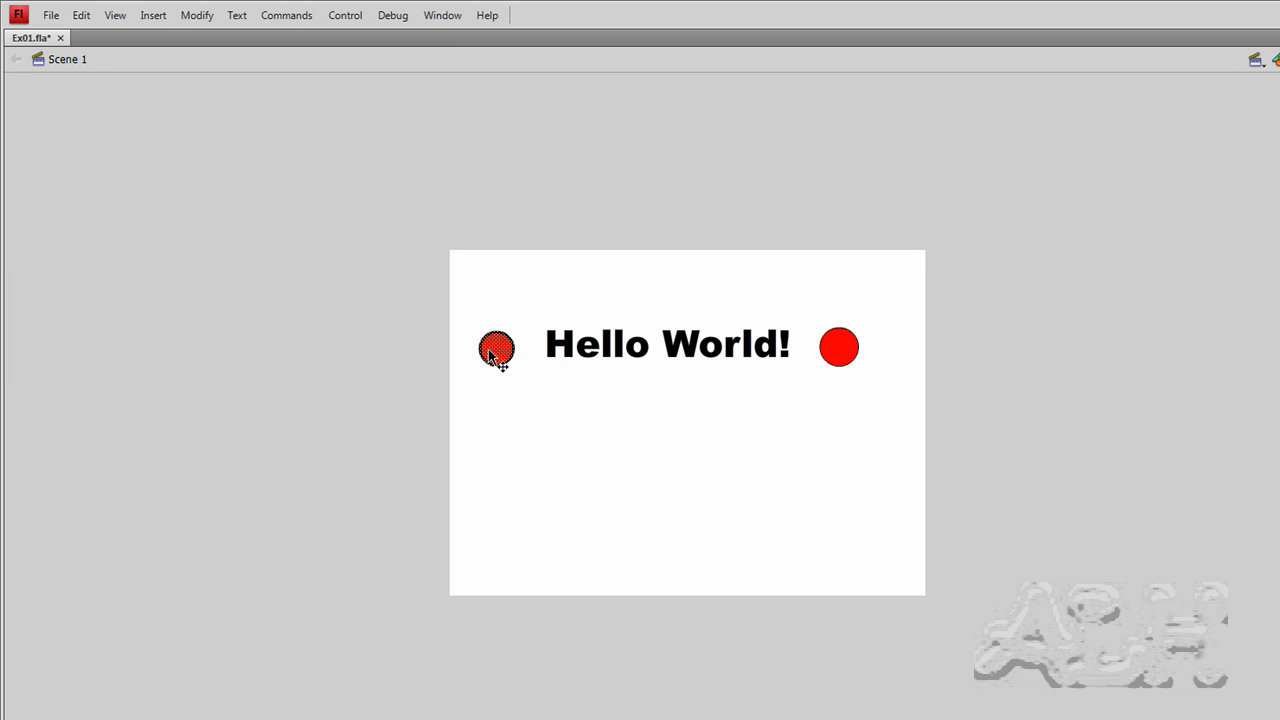
pyautogui.moveTo(491, 355); pyautogui.dragTo(489, 352)
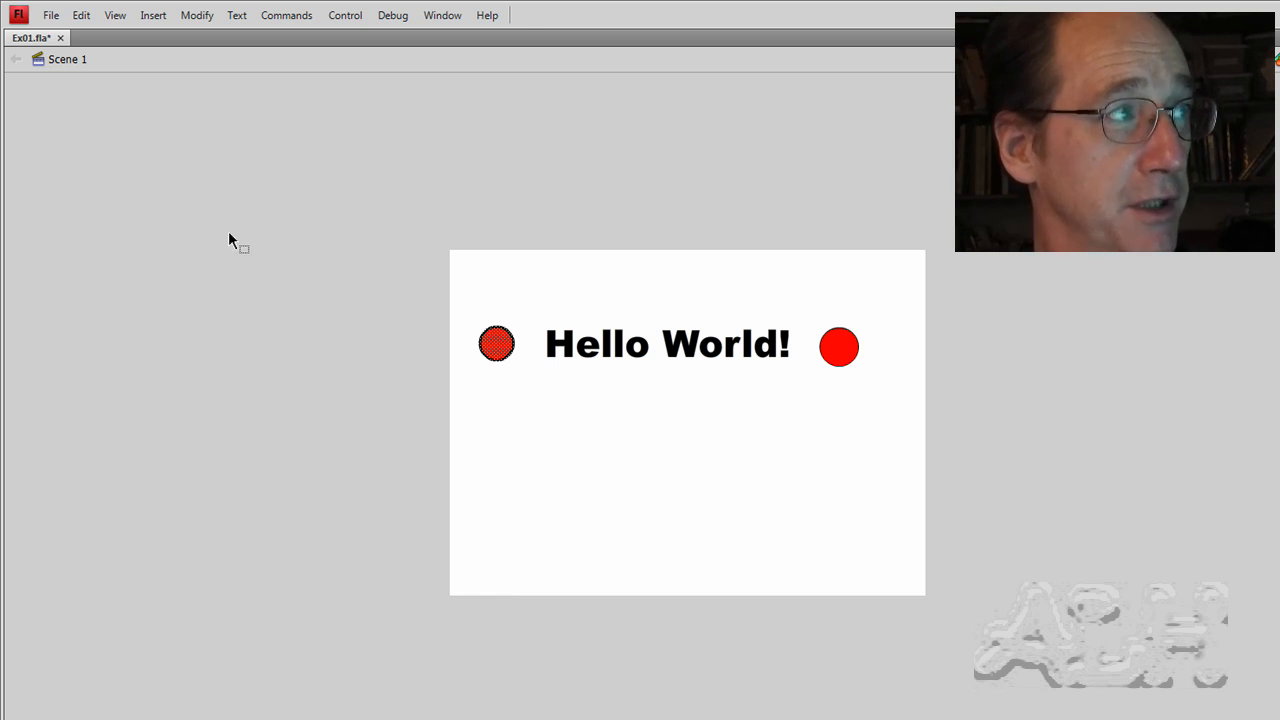
# Open Publish Settings and accept the Flash (.swf) and HTML (.html) output formats.
pyautogui.click(50, 16)
pyautogui.click(75, 157)
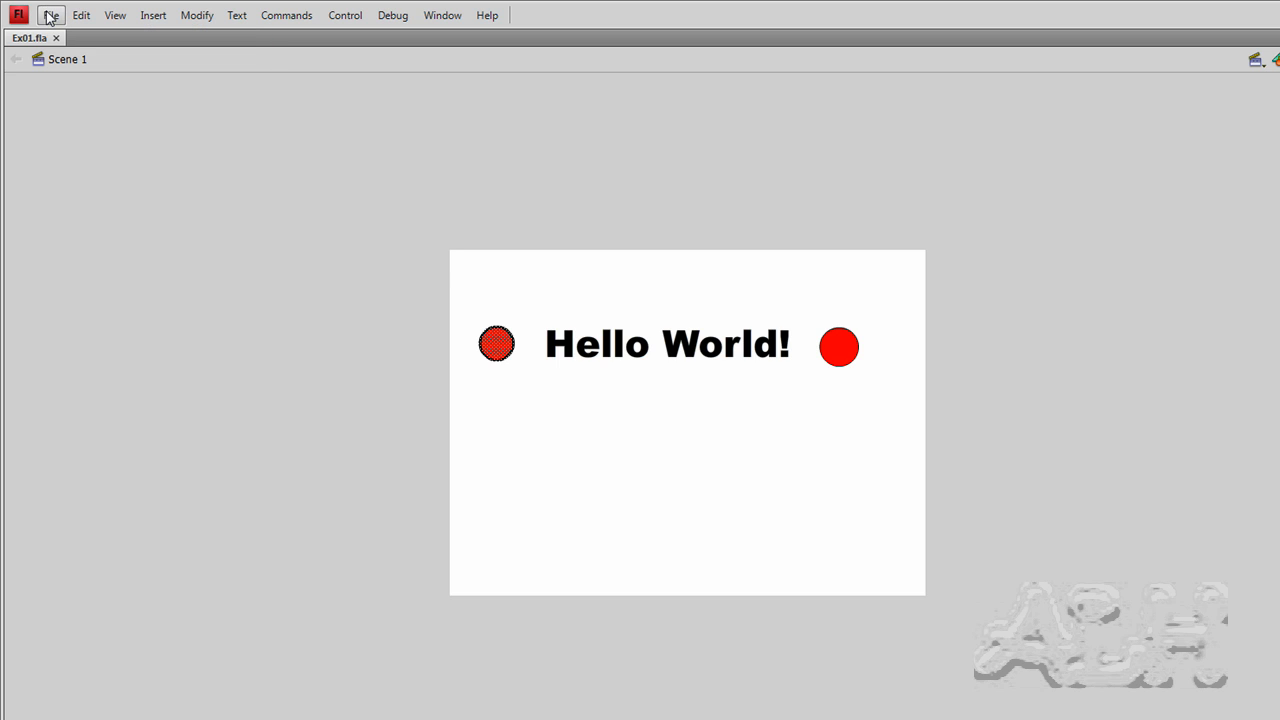
pyautogui.click(50, 17)
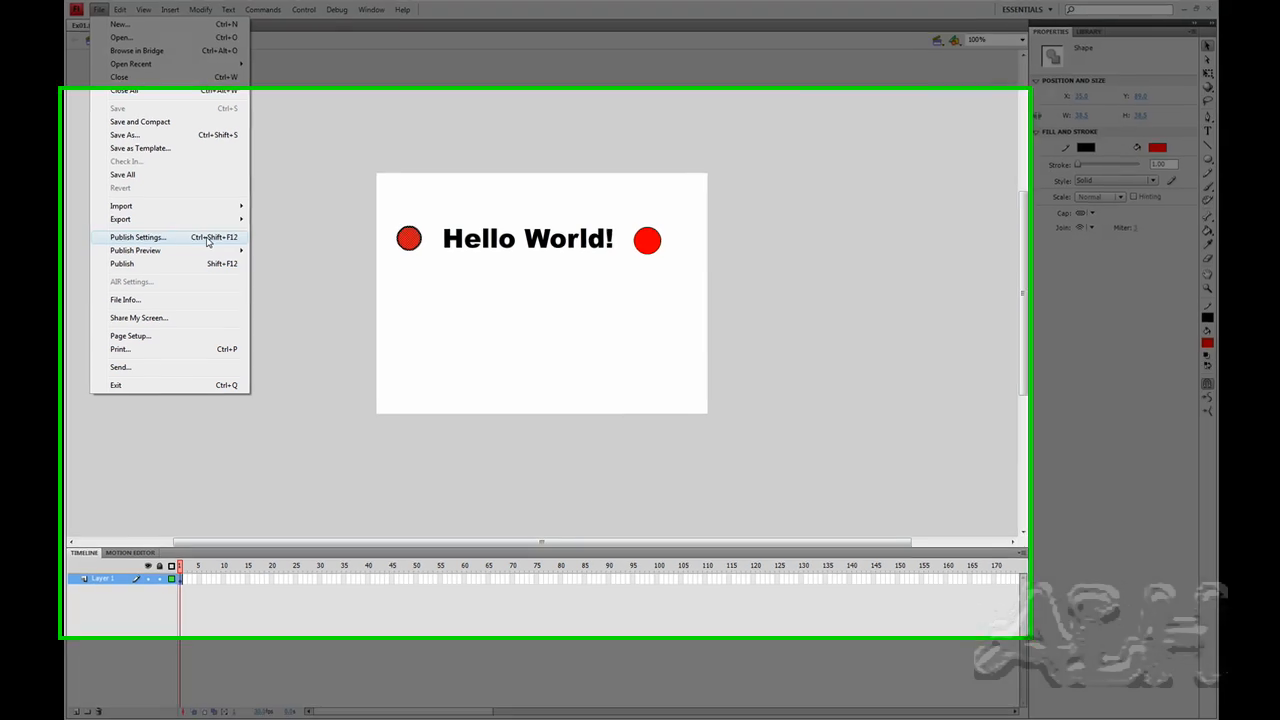
pyautogui.click(140, 238)
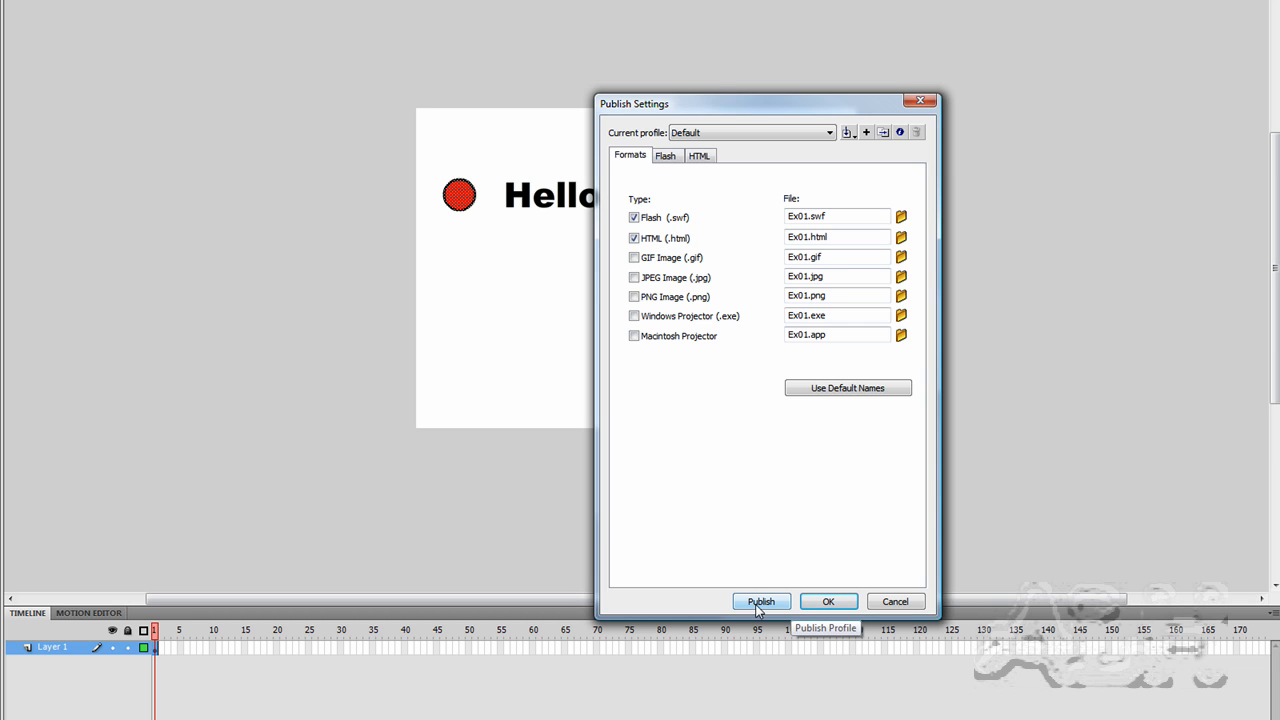
pyautogui.click(828, 604)
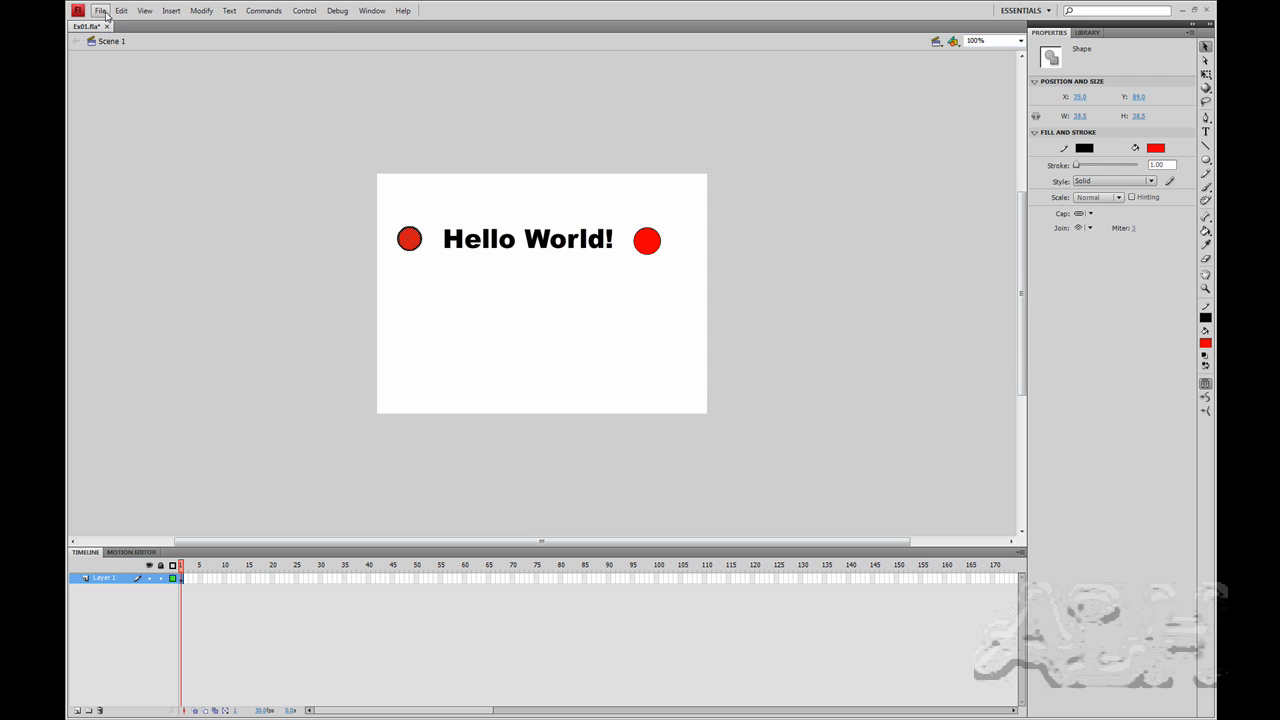
# Publish the movie.
pyautogui.click(101, 11)
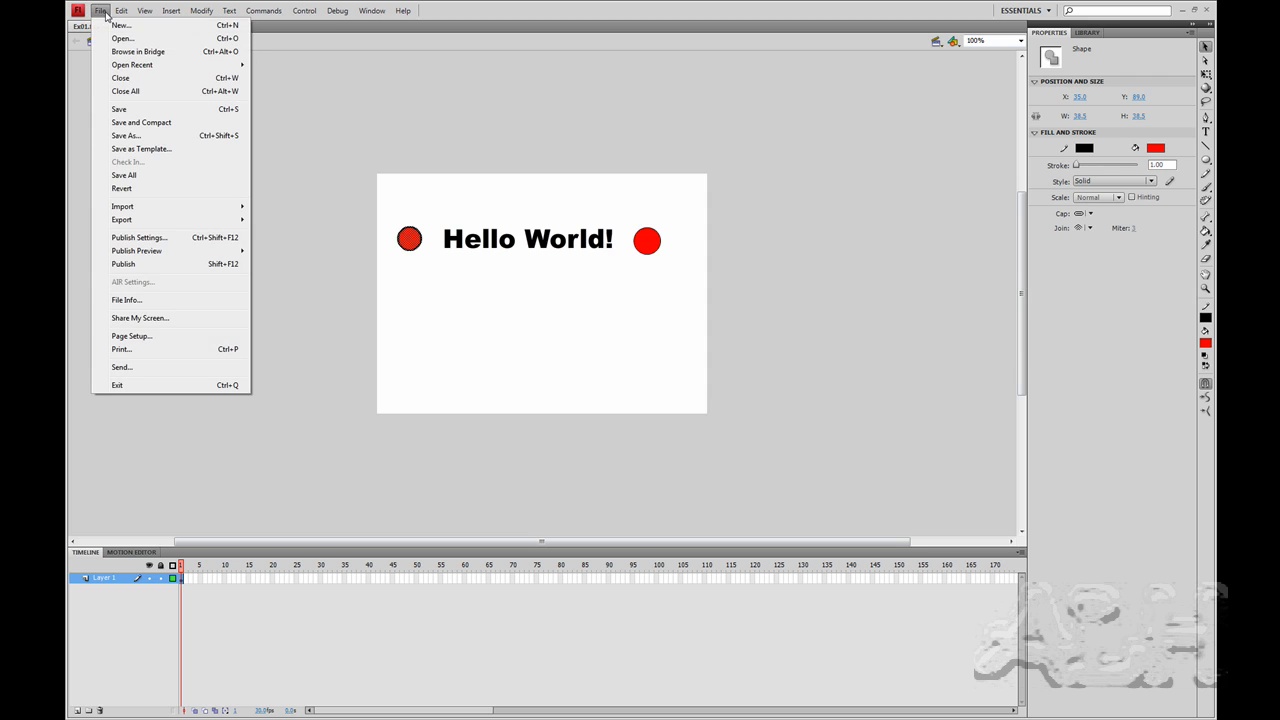
pyautogui.click(124, 264)
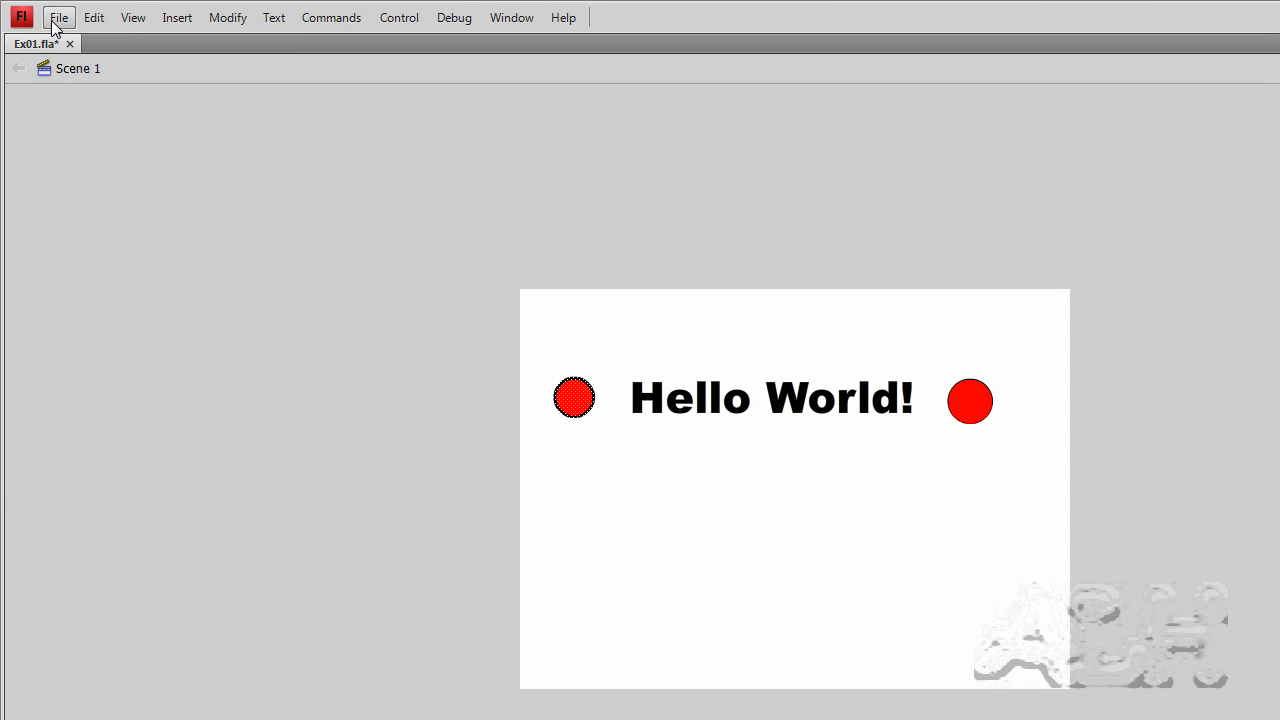
# Preview the published movie in the browser with the default HTML publish preview.
pyautogui.click(101, 11)
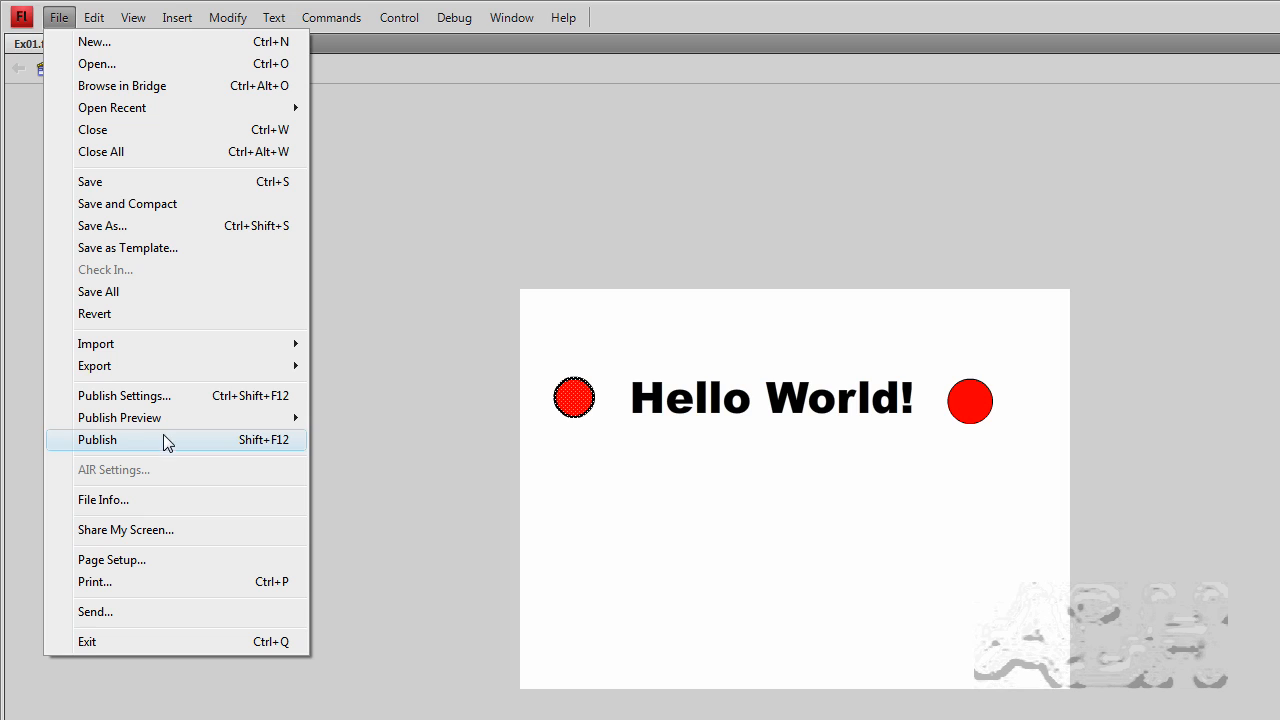
pyautogui.moveTo(164, 420)
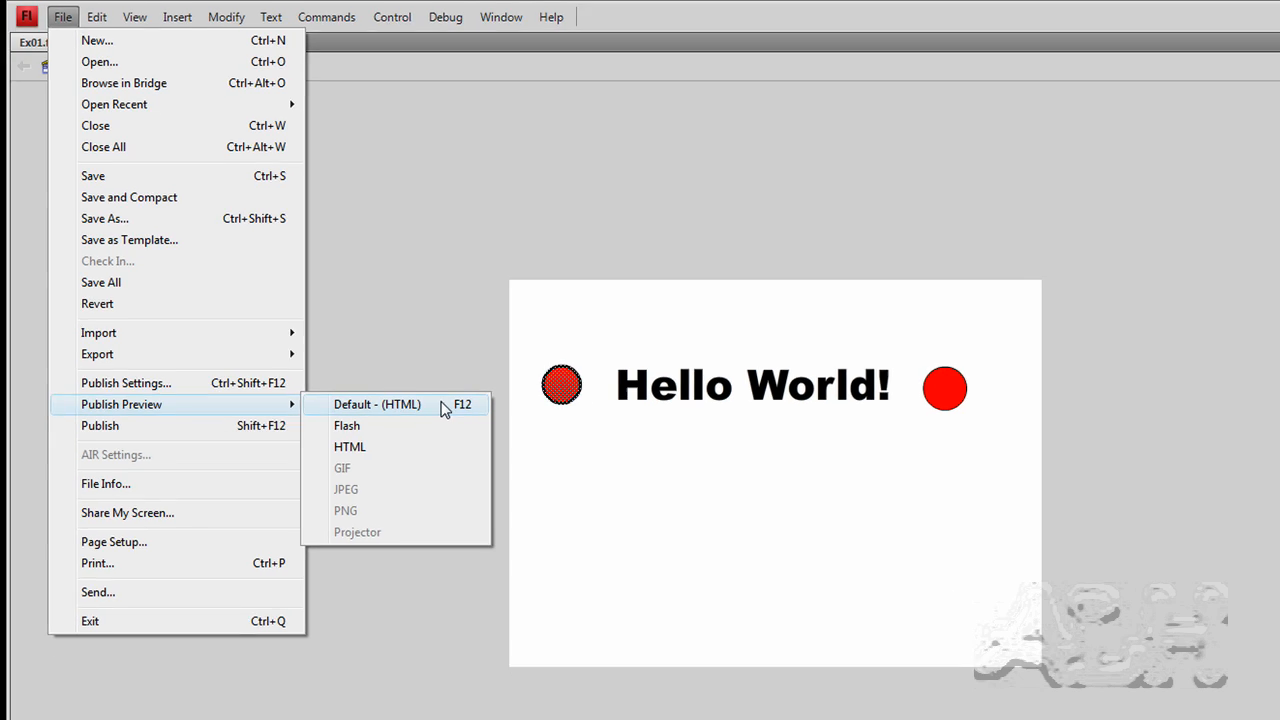
pyautogui.click(449, 417)
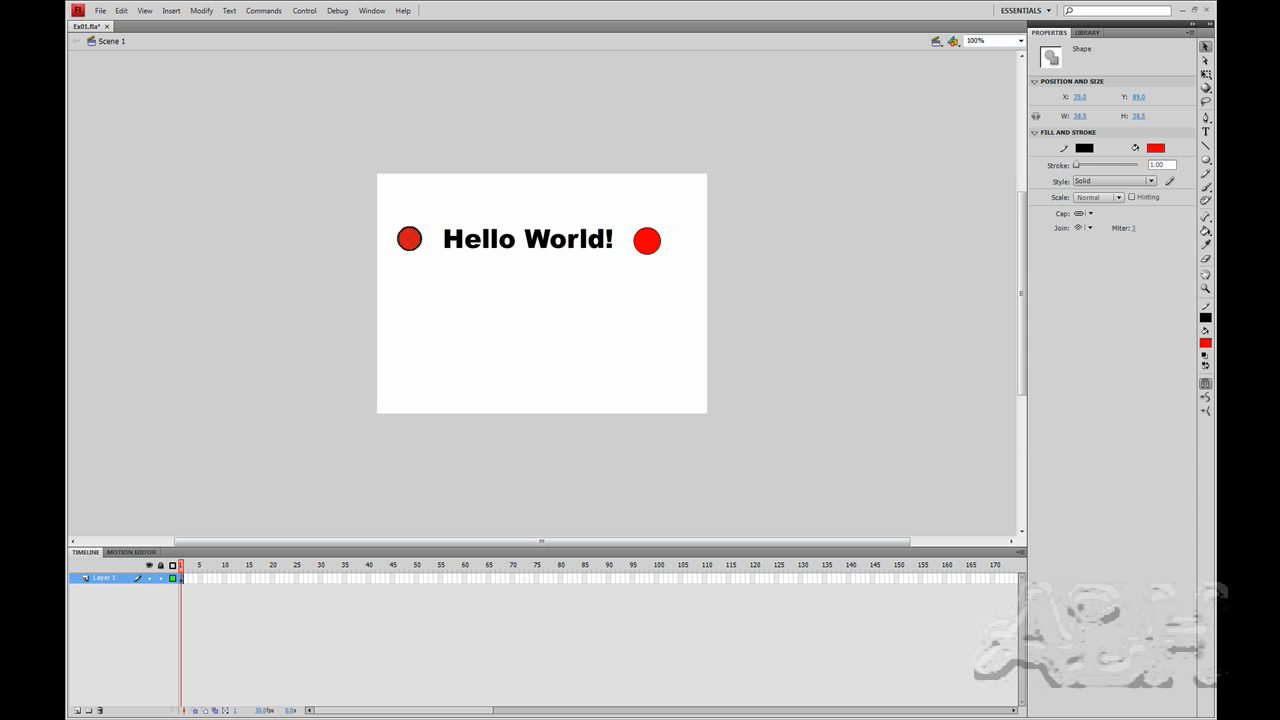
# Examine the Flash Player context menu on the movie in the browser preview.
pyautogui.moveTo(1279, 30); pyautogui.dragTo(953, 69)
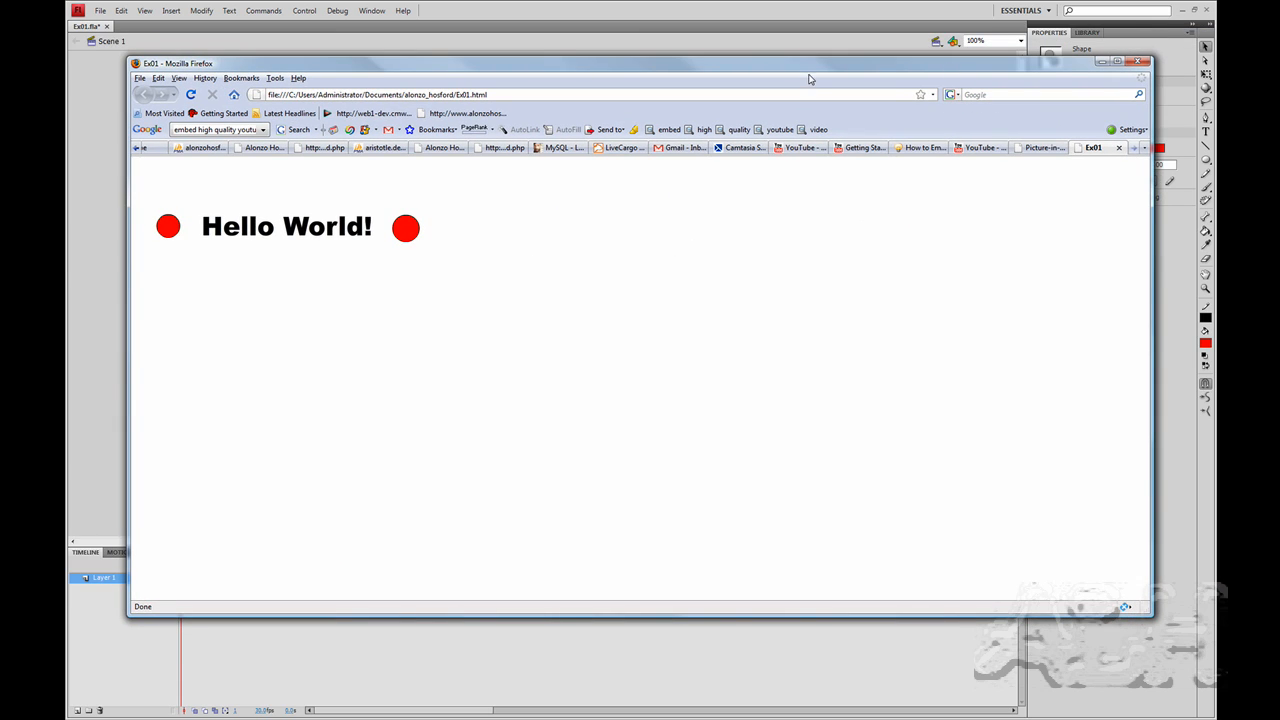
pyautogui.rightClick(302, 249)
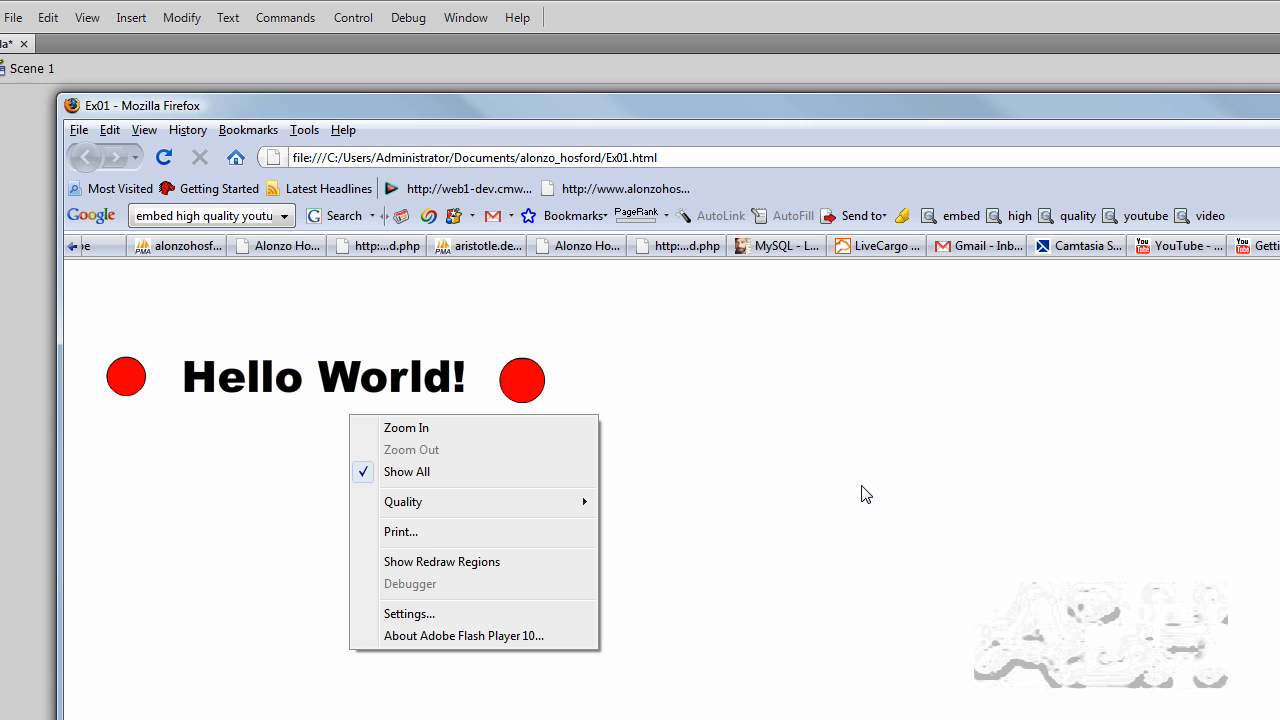
pyautogui.click(796, 472)
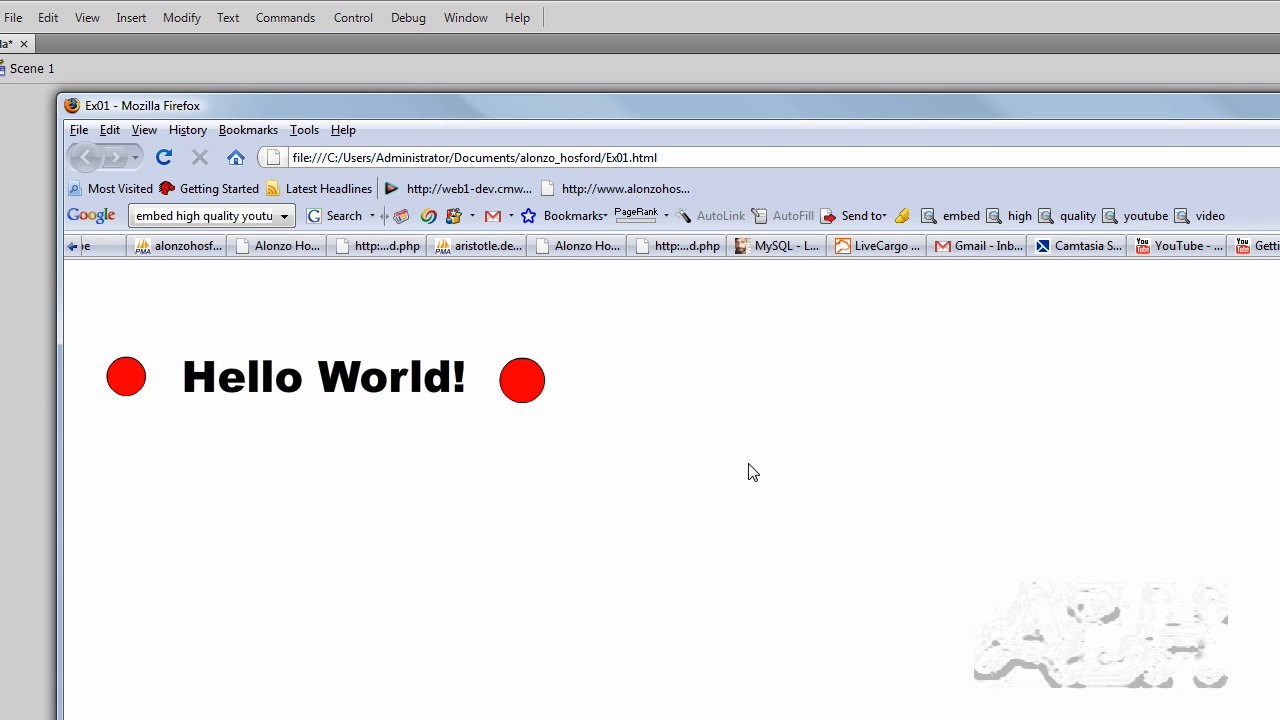
# Switch back to Flash and list all file types in the project folder through the Open dialog, then cancel it.
pyautogui.click(762, 21)
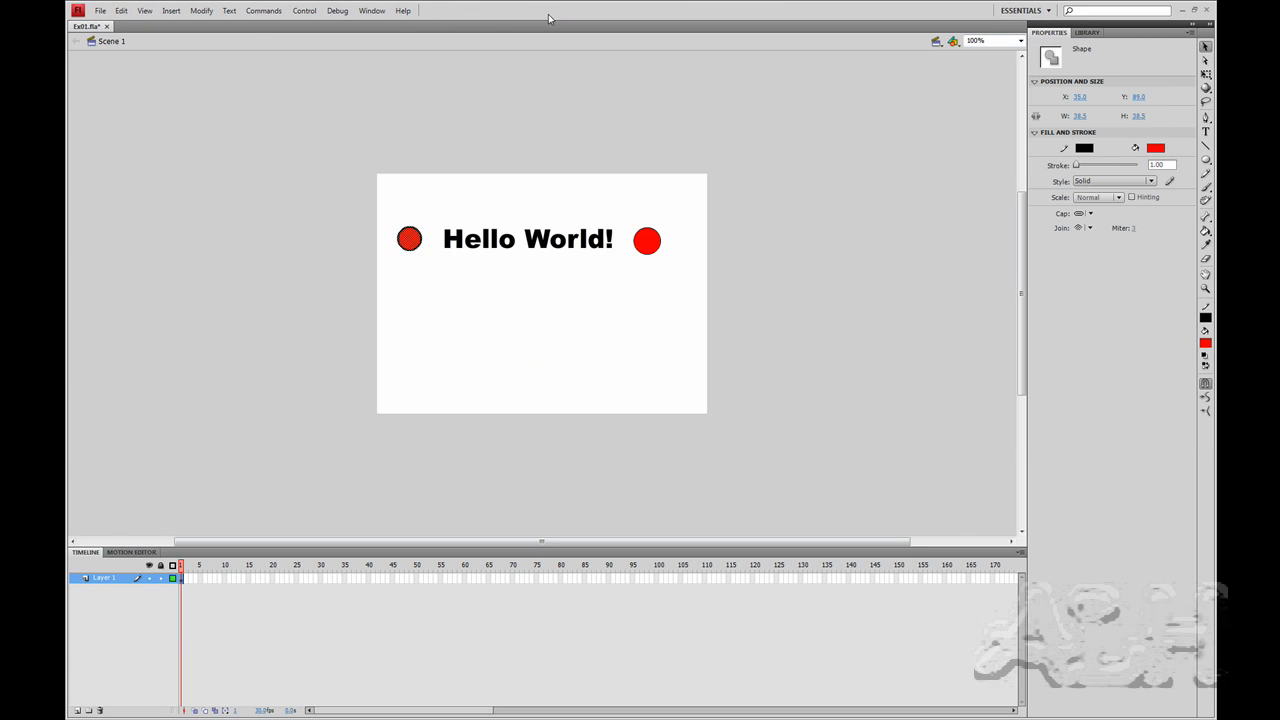
pyautogui.click(100, 11)
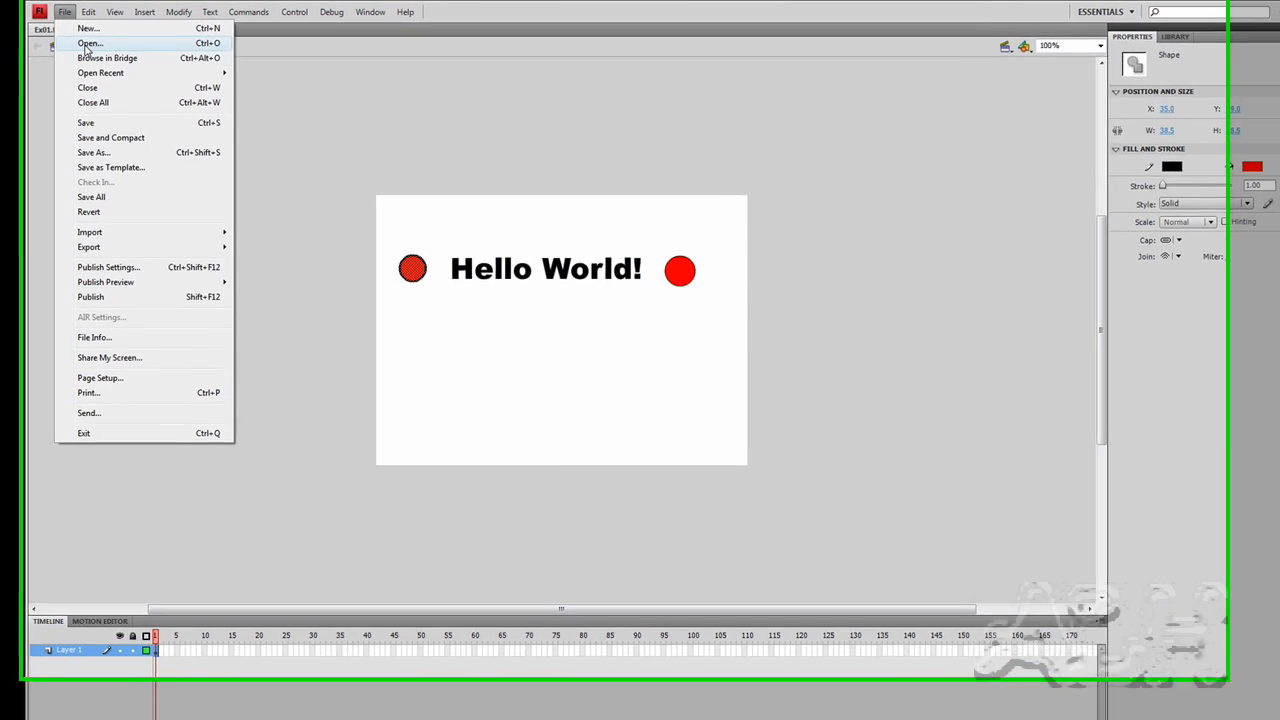
pyautogui.press('Escape')
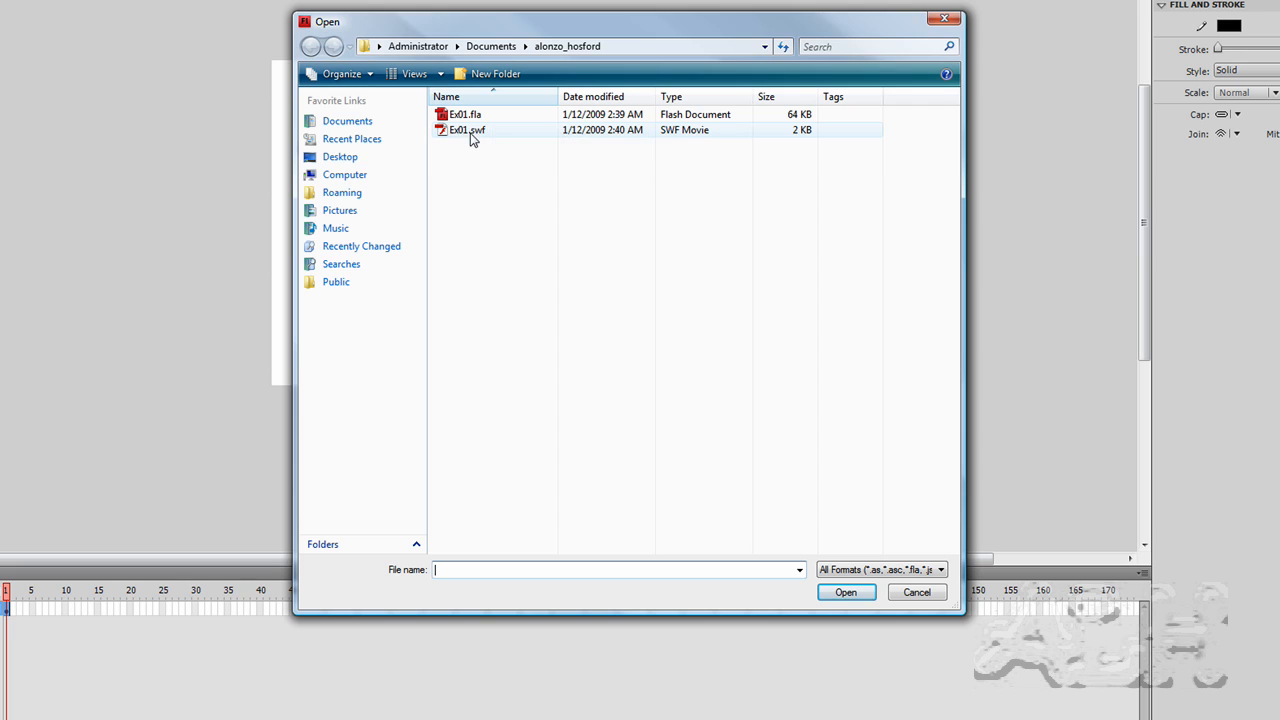
pyautogui.moveTo(477, 141)
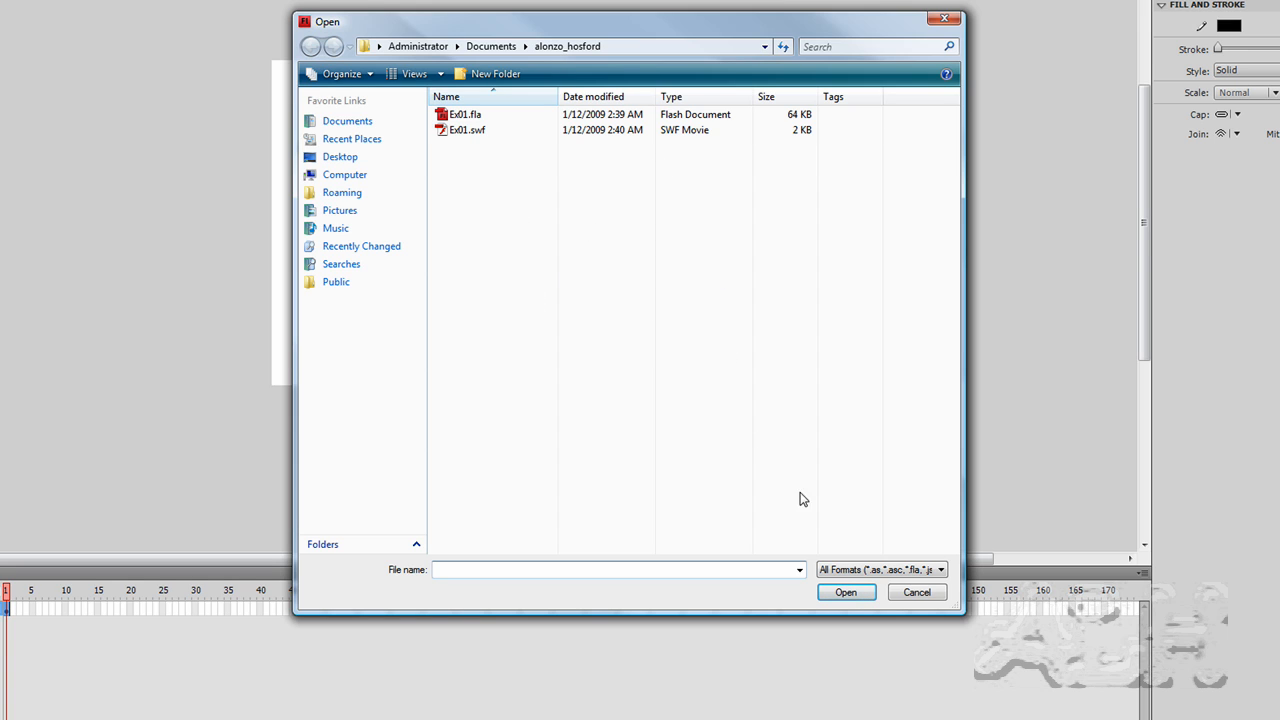
pyautogui.click(944, 571)
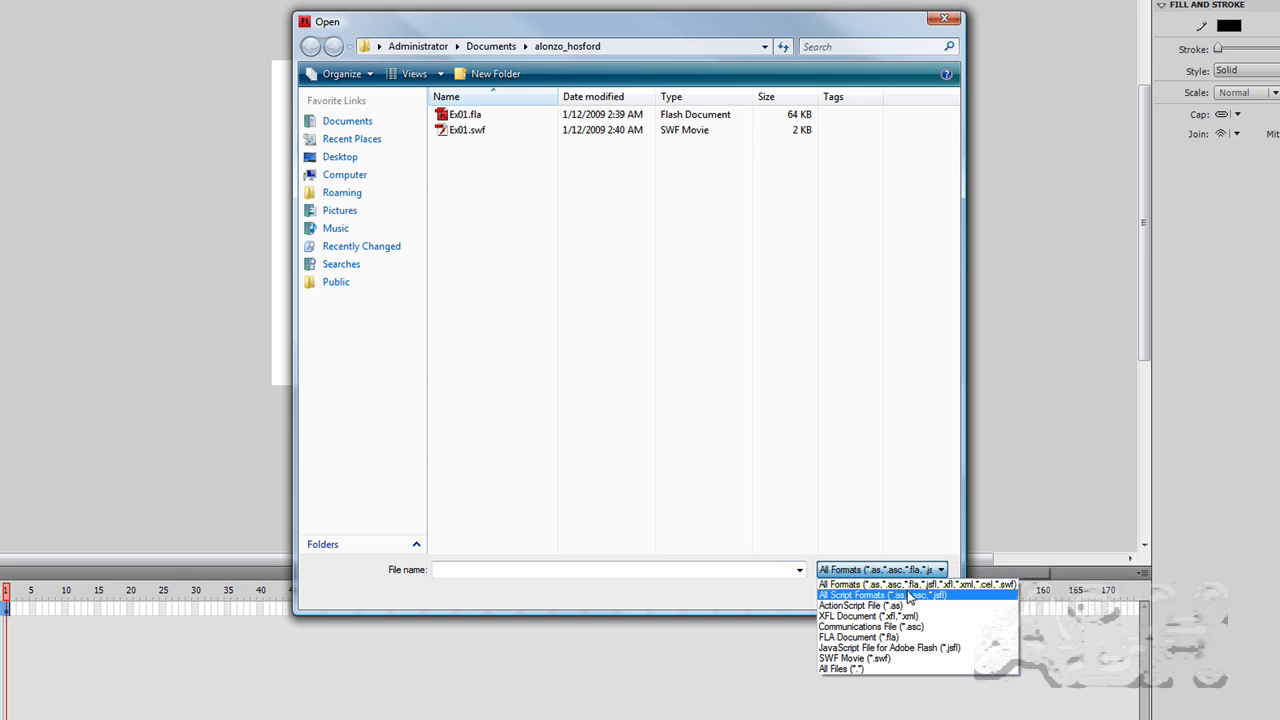
pyautogui.click(858, 669)
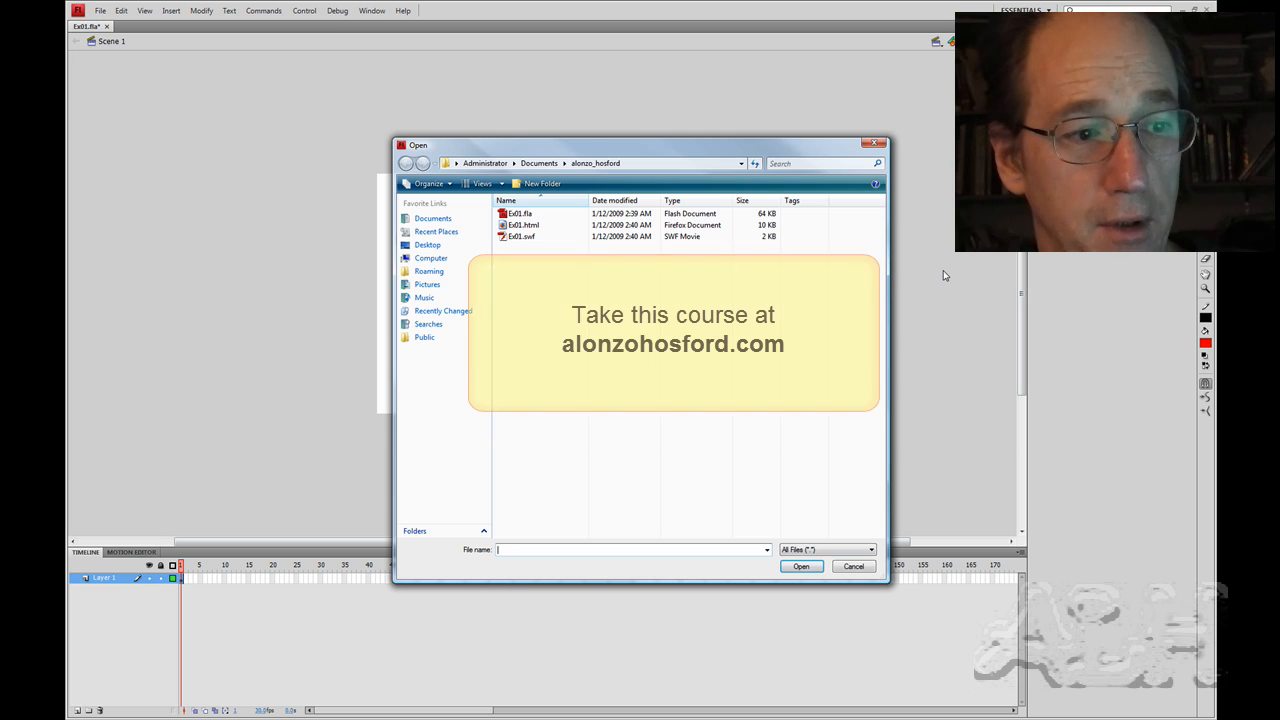
pyautogui.click(848, 569)
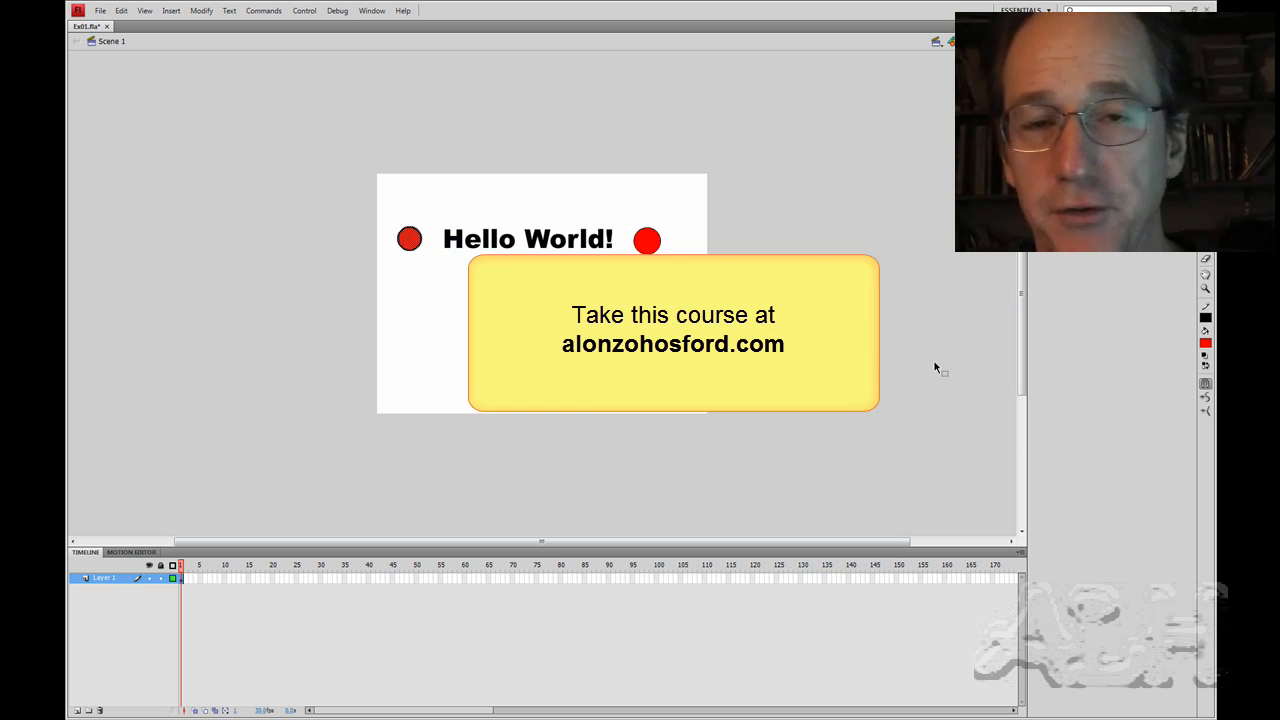